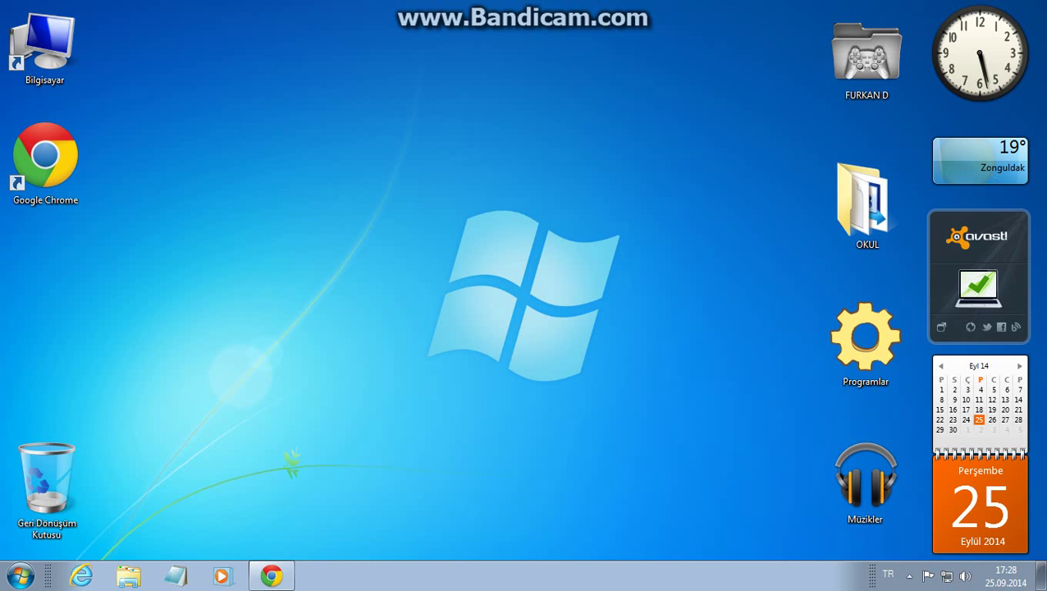
Step: Show the fullprogramlar67.blogspot.com.tr page in Chrome, select its address, and minimize the browser
click(272, 575)
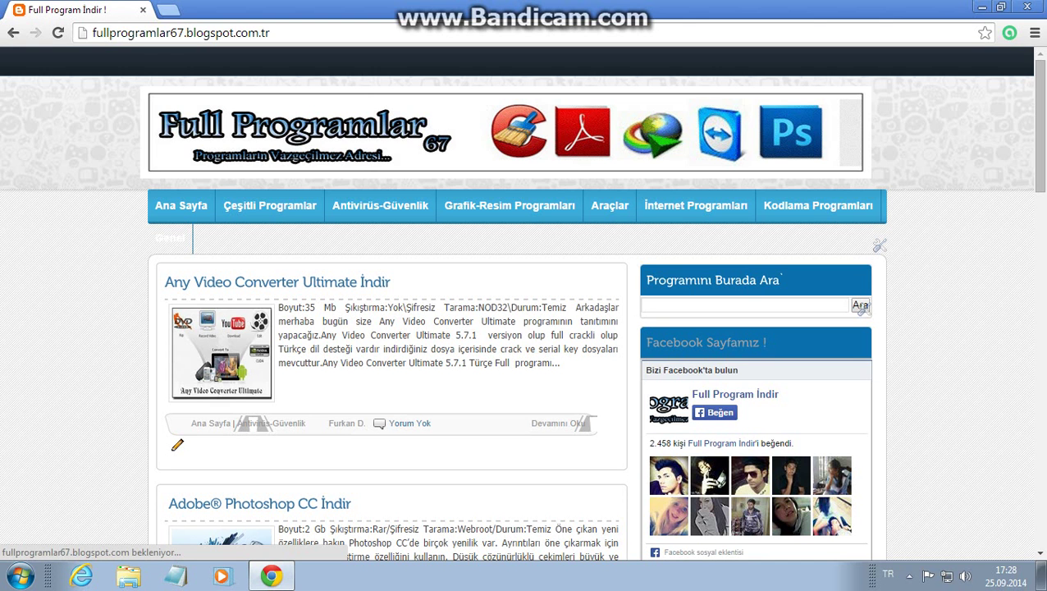
click(150, 32)
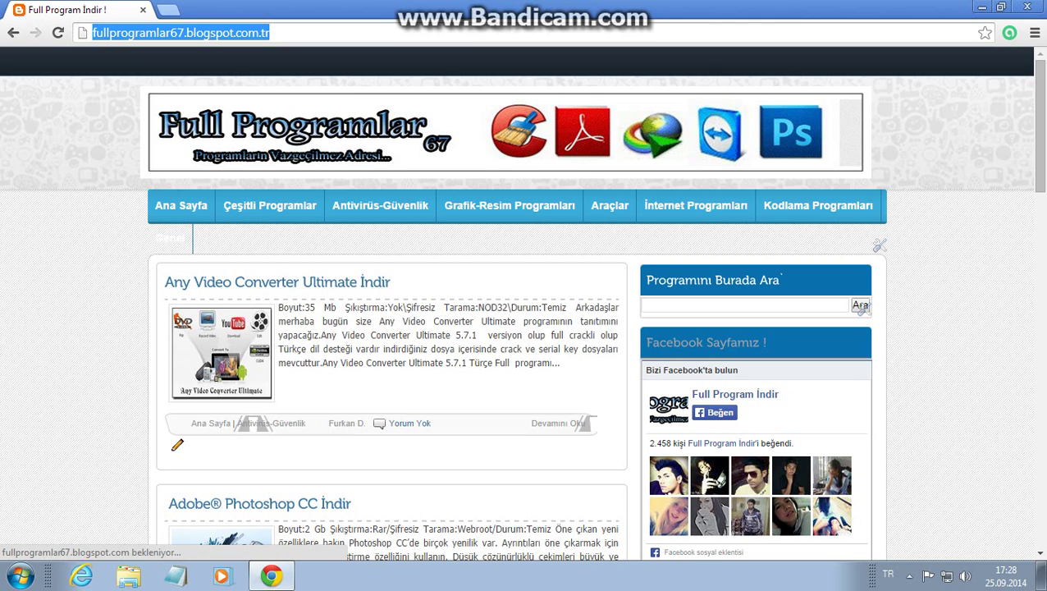
click(271, 575)
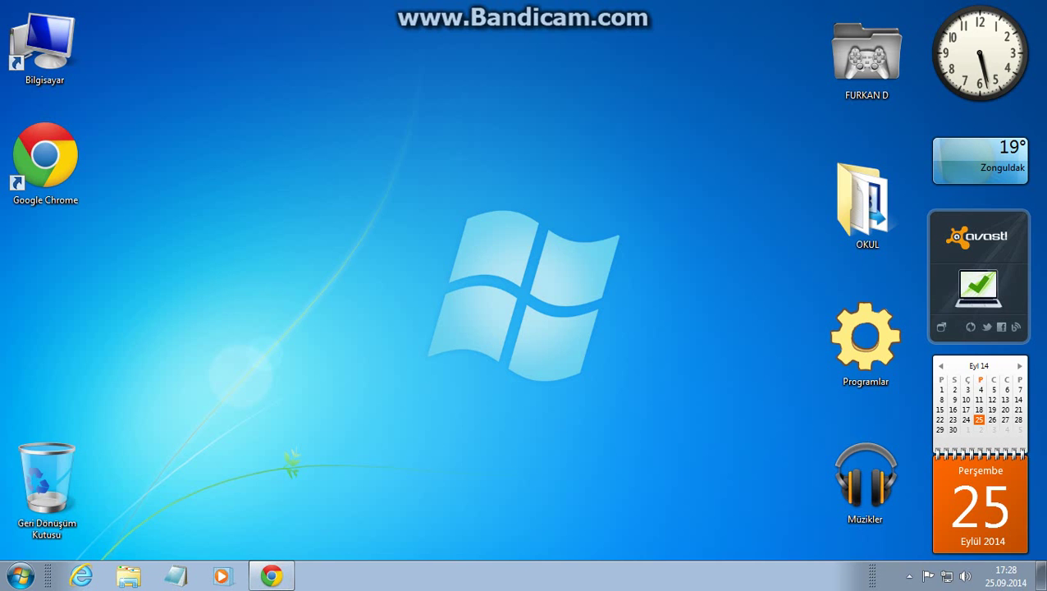
drag(1, 2, 1043, 558)
click(723, 237)
right_click(556, 112)
click(594, 177)
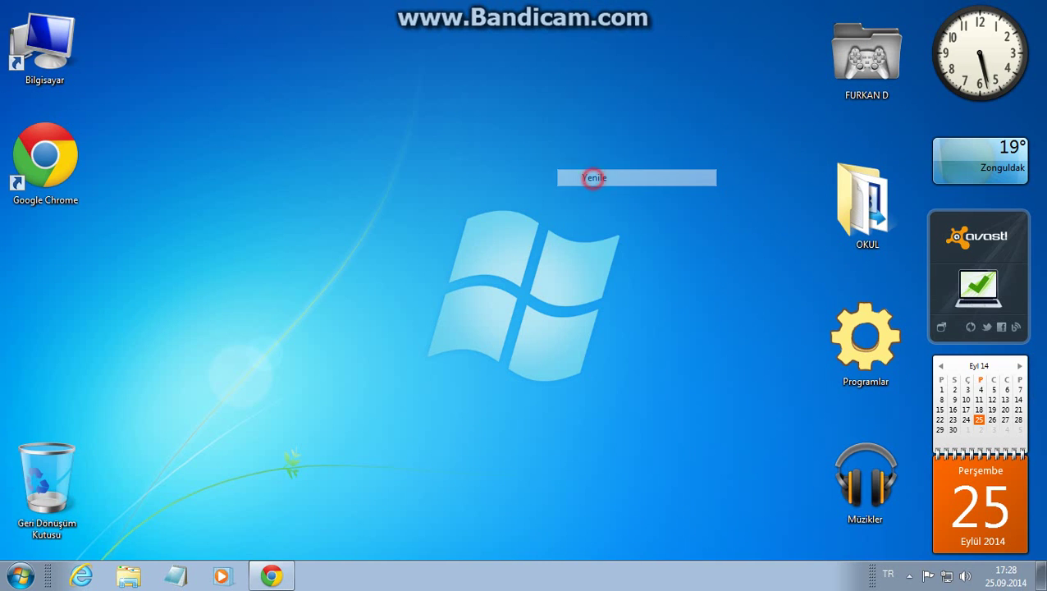
drag(352, 86, 699, 509)
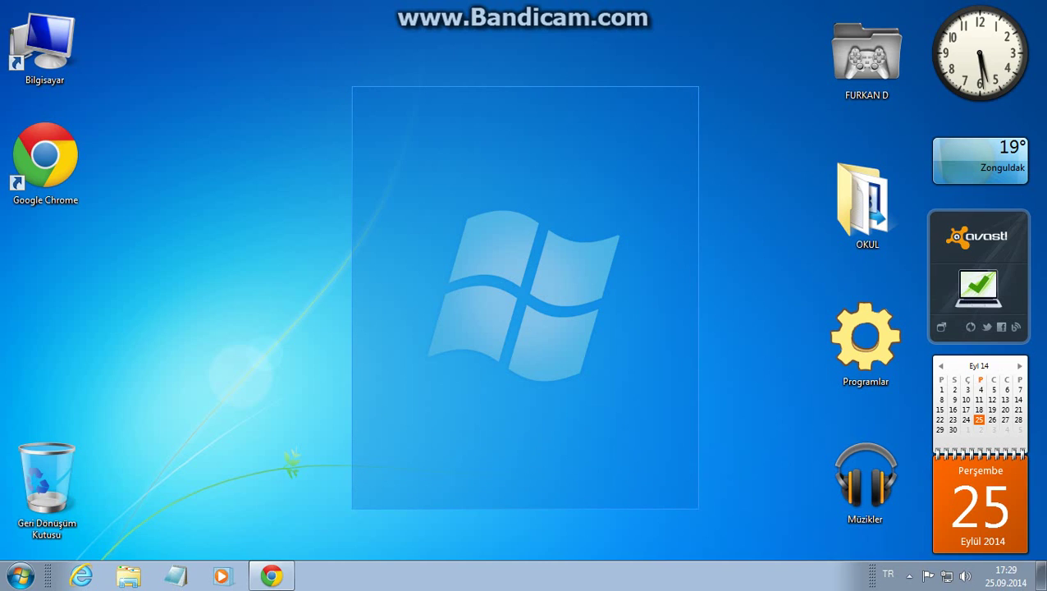
drag(699, 509, 699, 509)
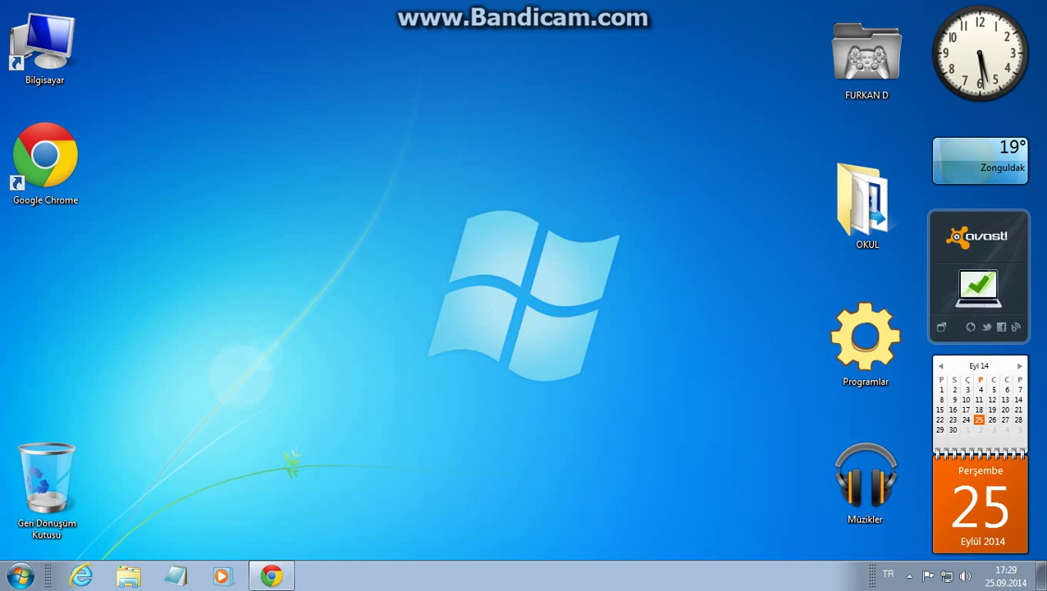
Step: Open the user profile's temporary files folder by running %temp% from the Çalıştır (Run) dialog
key(super)
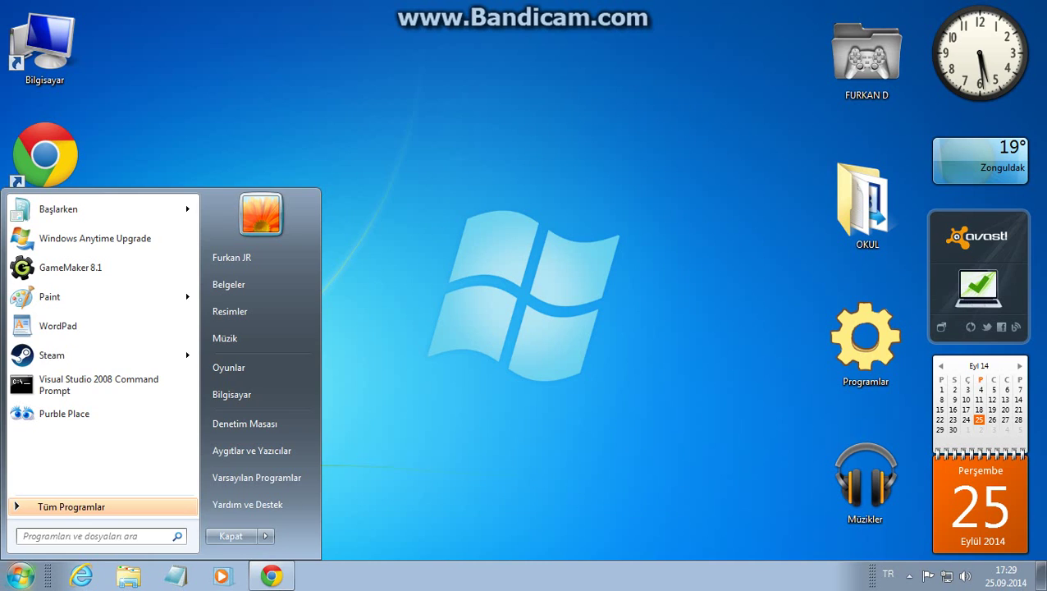
text(ç)
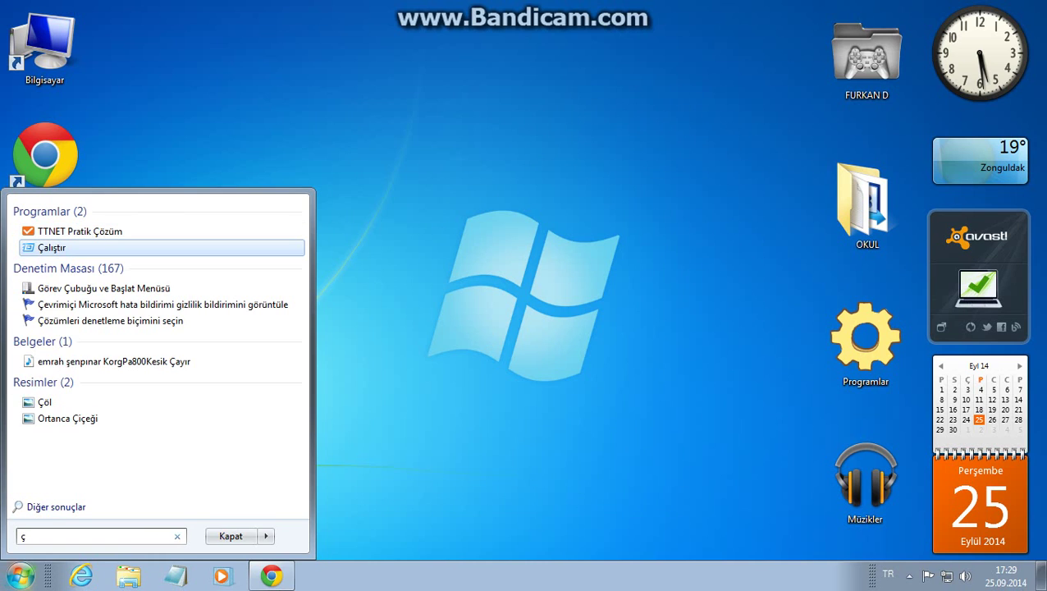
key(Return)
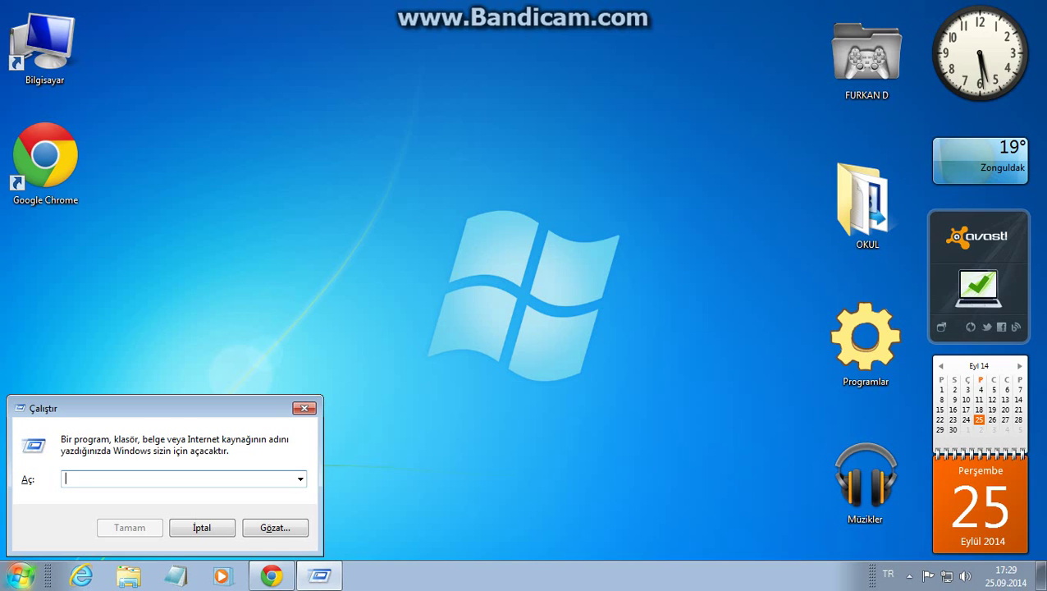
text(%)
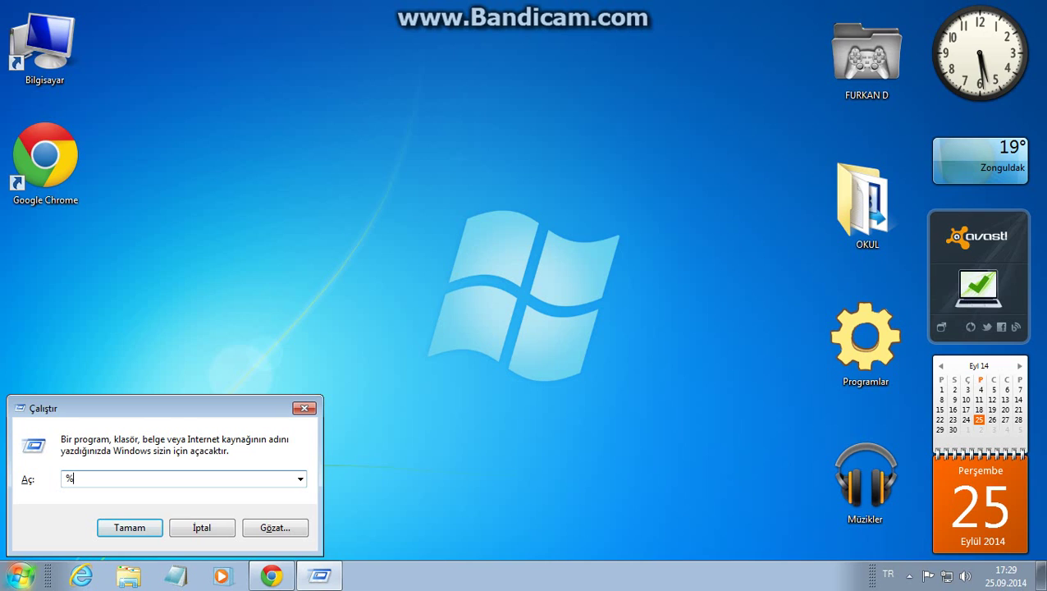
text(temp%)
key(Return)
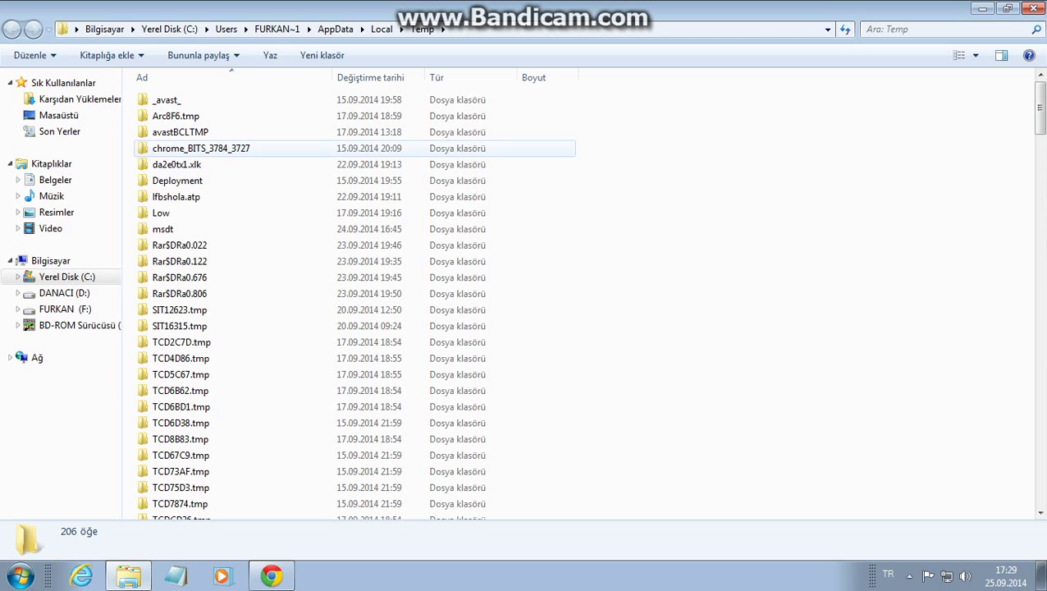
Step: Delete all items in the user's Temp folder to the Recycle Bin, skipping the files that are in use
scroll(646, 146, down, 10)
click(469, 234)
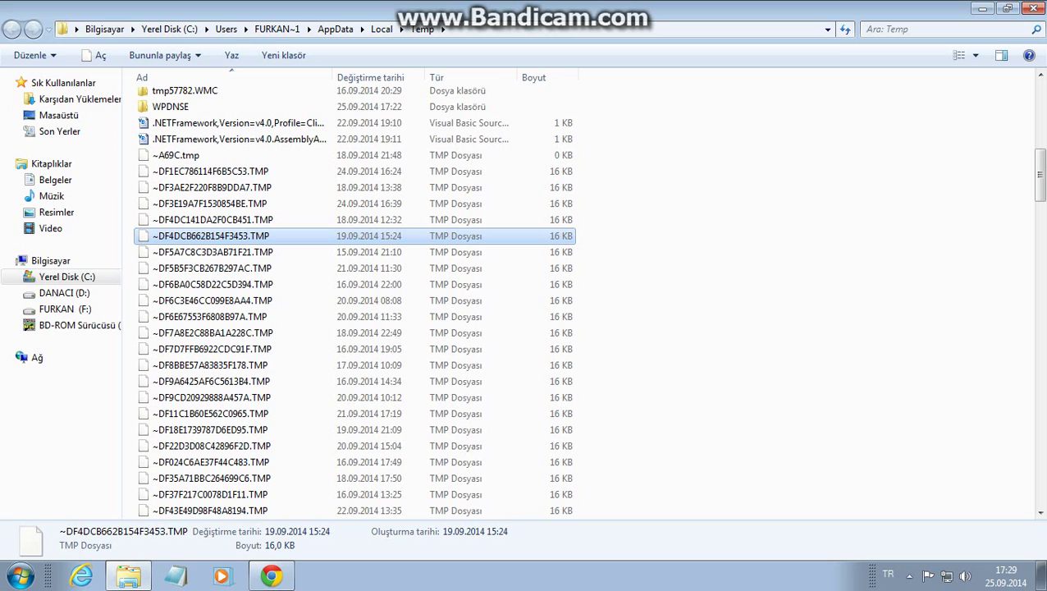
click(319, 155)
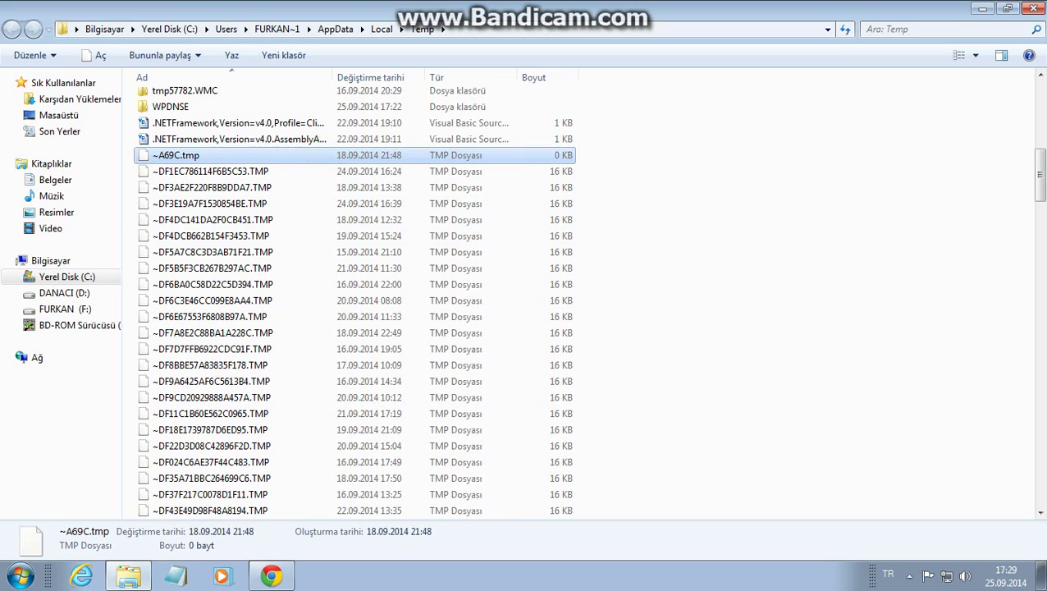
key(ctrl+a)
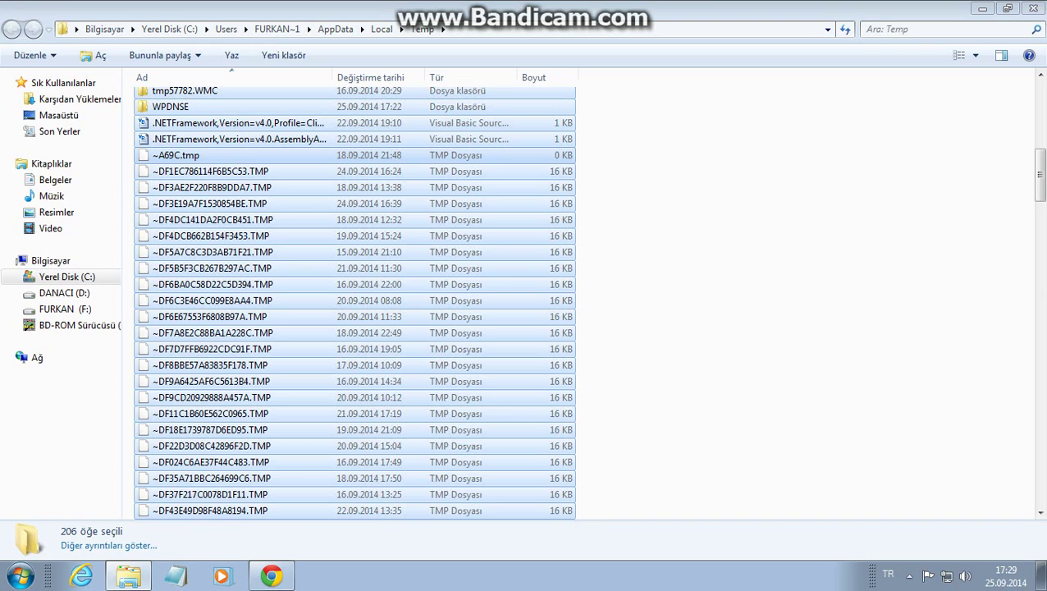
key(Delete)
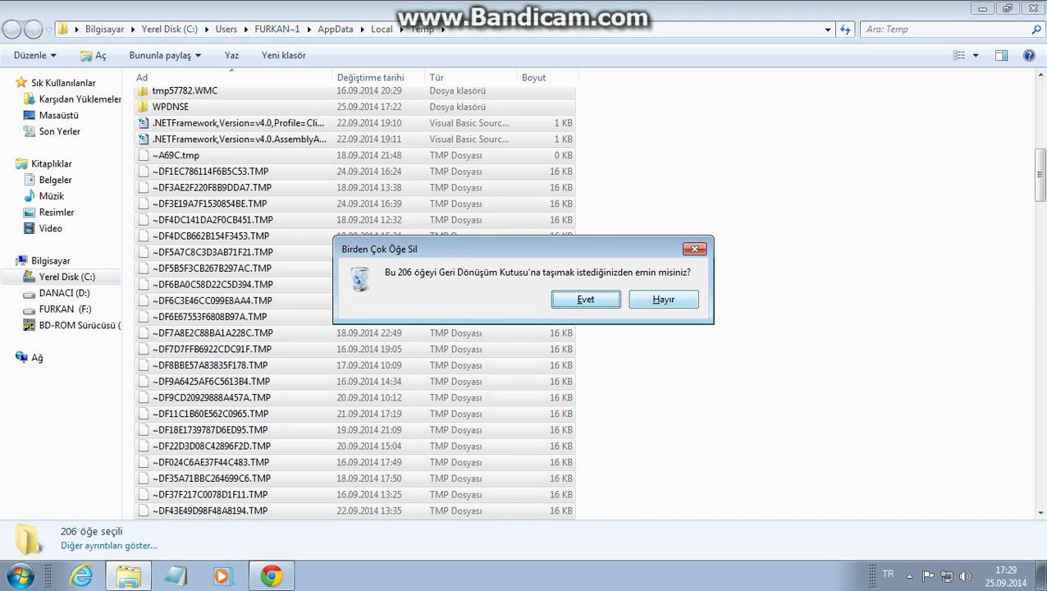
click(586, 296)
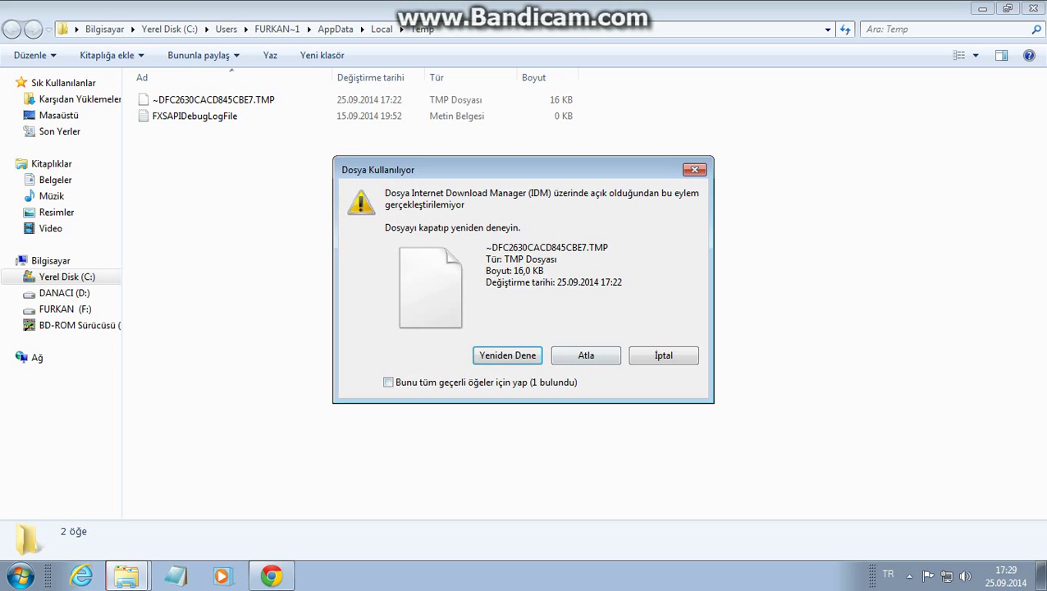
click(586, 356)
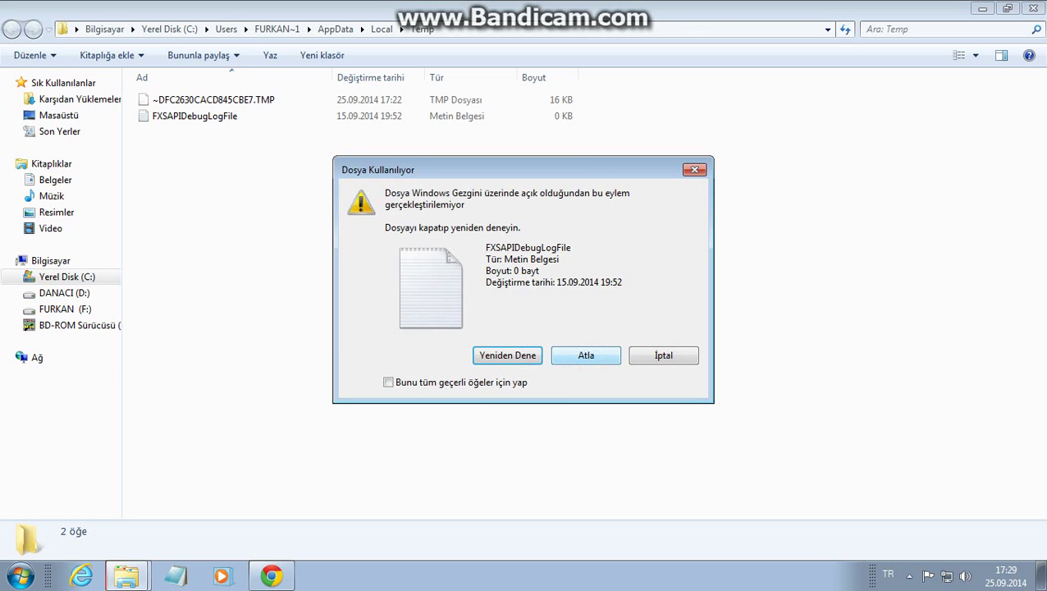
click(586, 355)
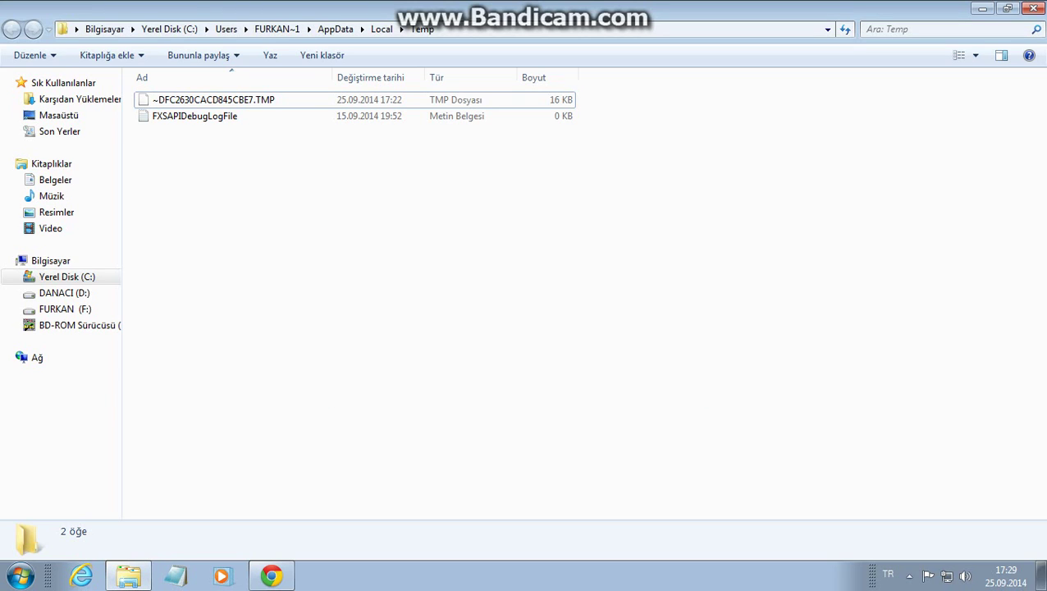
Step: Close the user's Temp folder window and refresh the desktop
click(416, 207)
click(1036, 7)
right_click(336, 68)
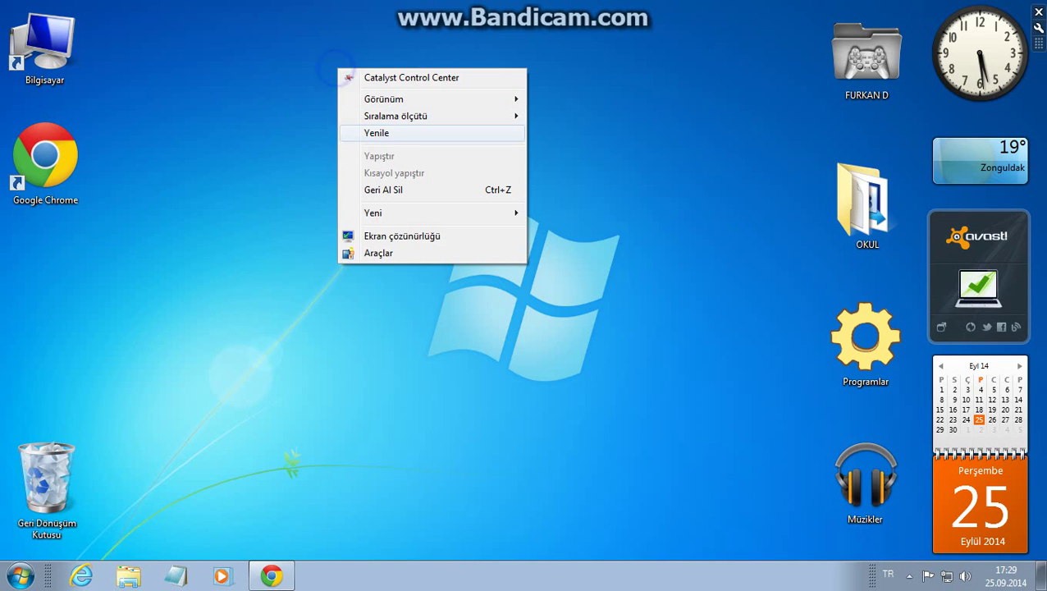
click(370, 132)
Step: Open the Windows Temp folder by running temp from the Çalıştır (Run) dialog, granting permanent access to the folder
click(7, 584)
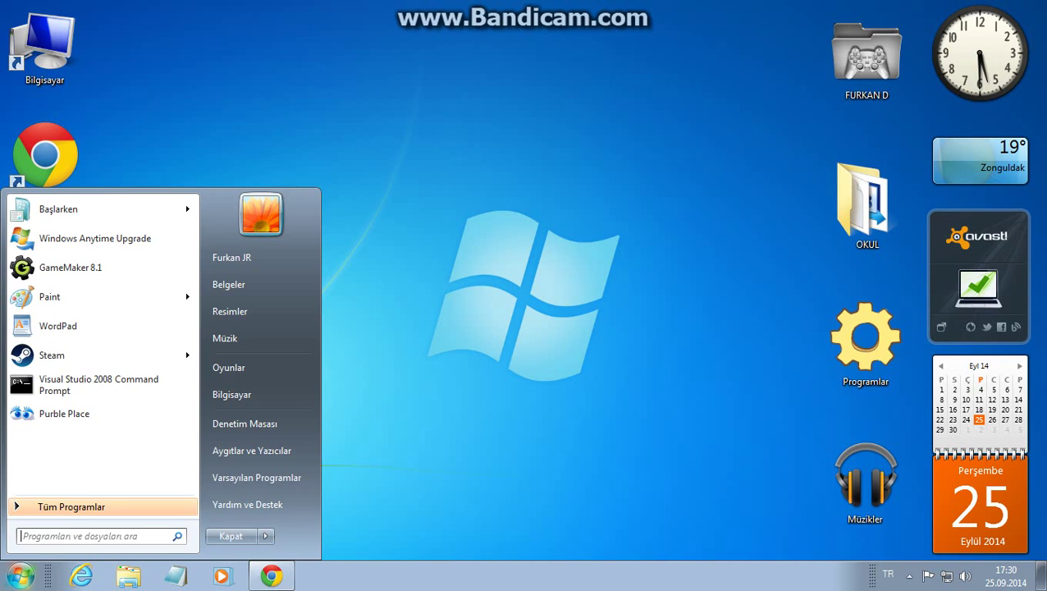
text(.a)
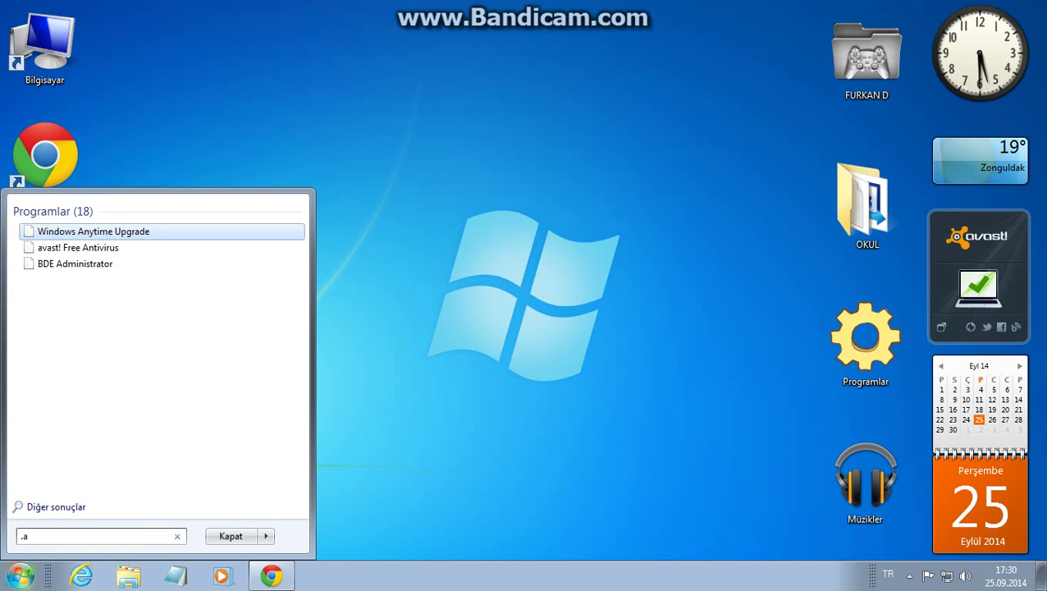
key(BackSpace)
text(ç)
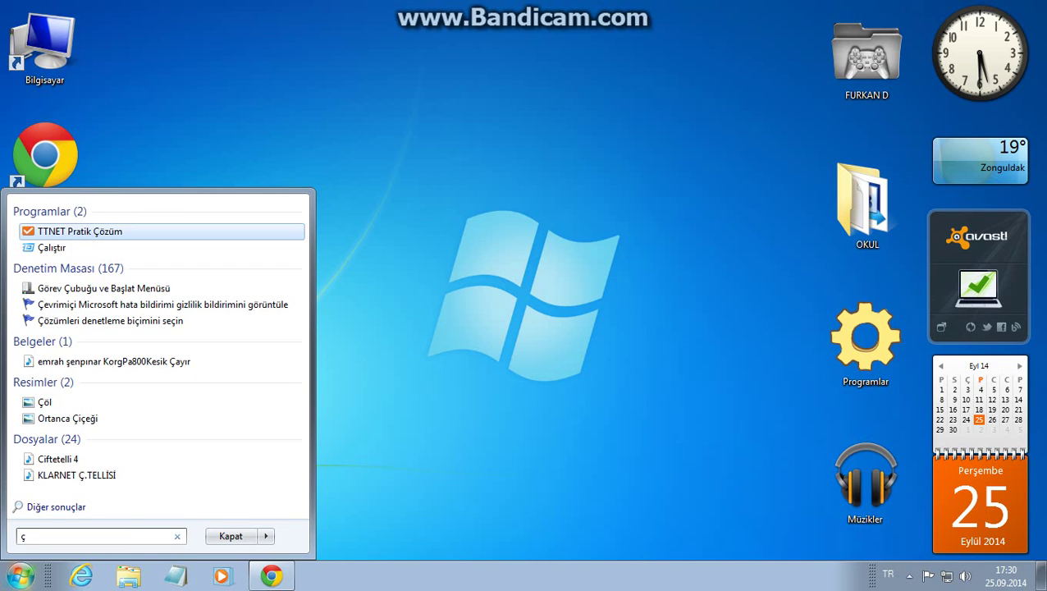
key(Down)
key(Return)
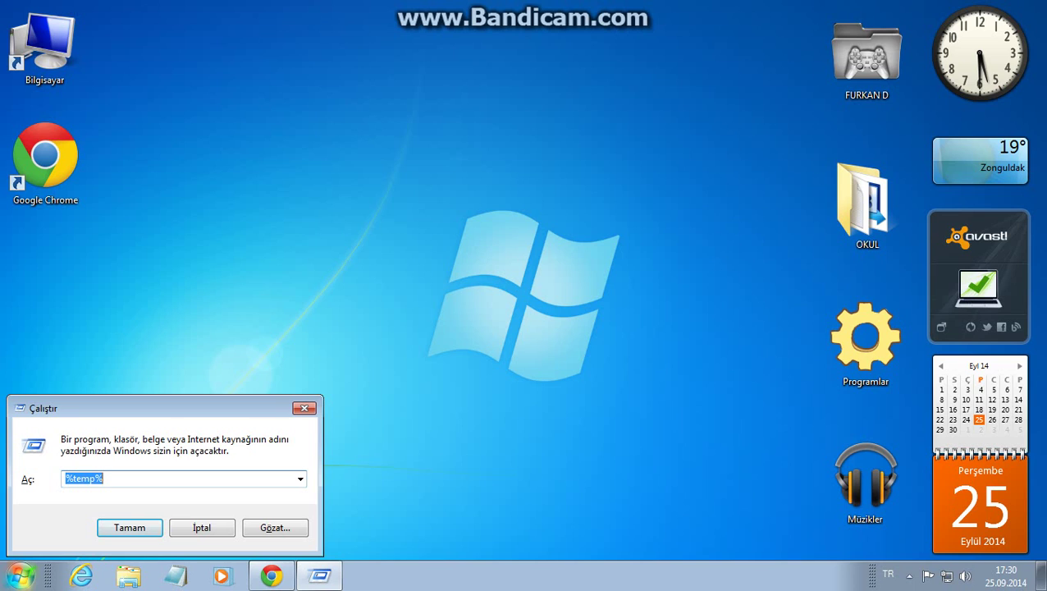
key(BackSpace)
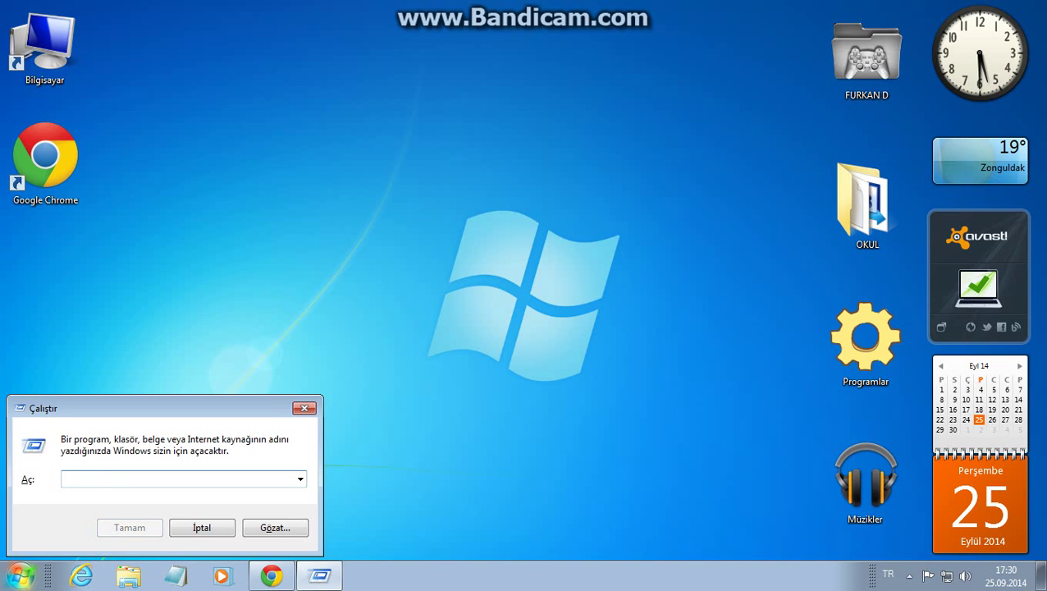
text(te)
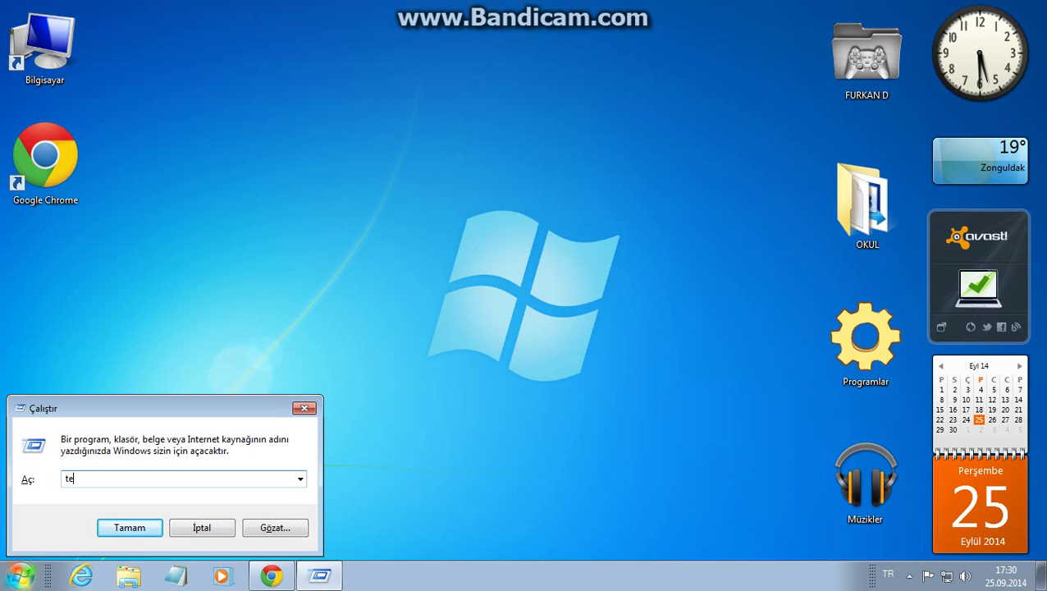
text(mp)
key(Return)
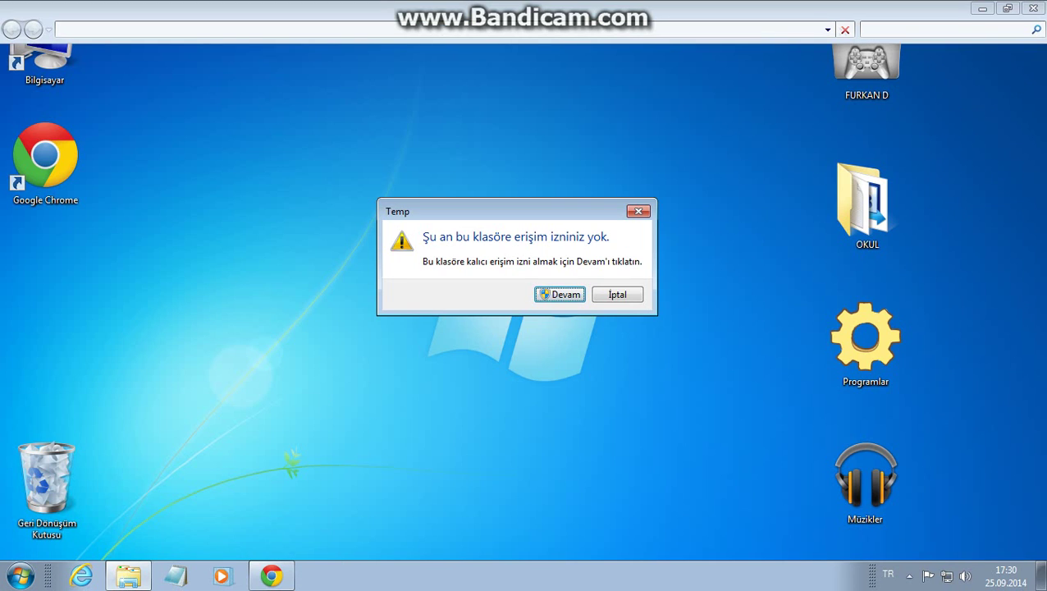
key(Return)
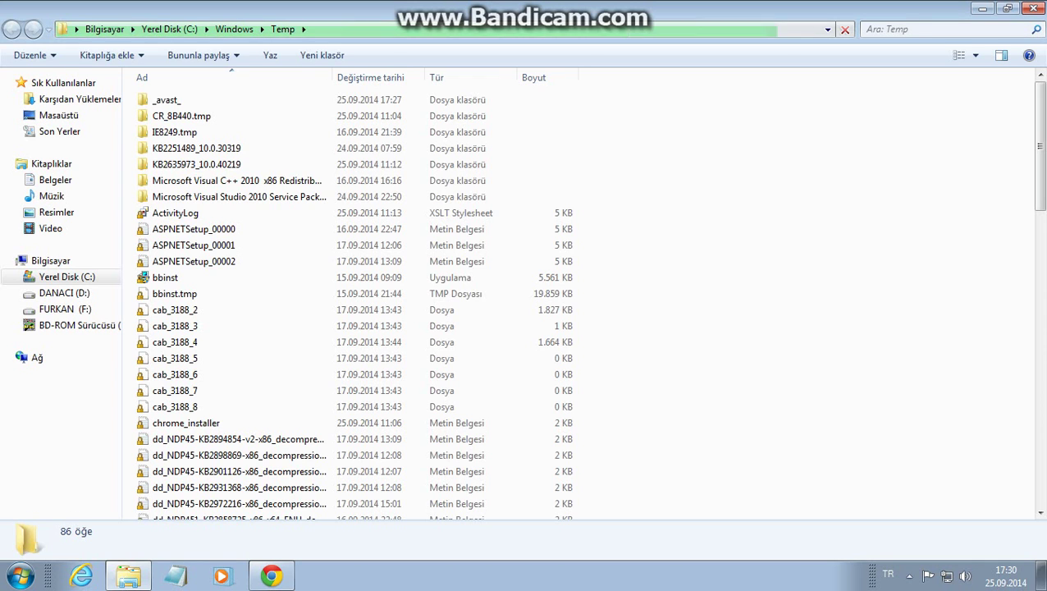
Step: Delete all items in C:\Windows\Temp, skipping the _avast_ folder that is in use
click(351, 183)
scroll(353, 187, down, 9)
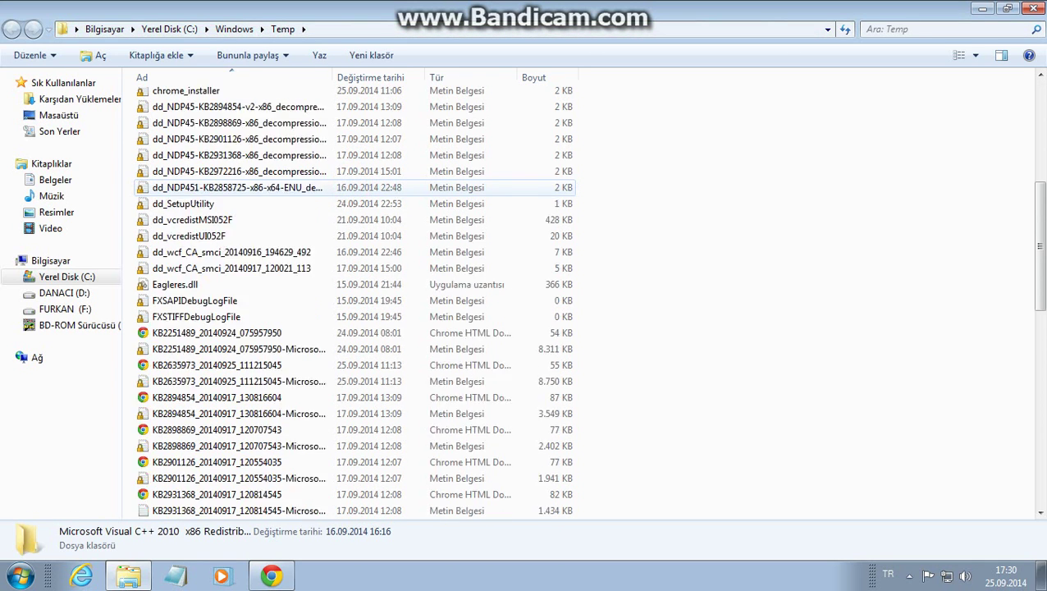
key(ctrl+a)
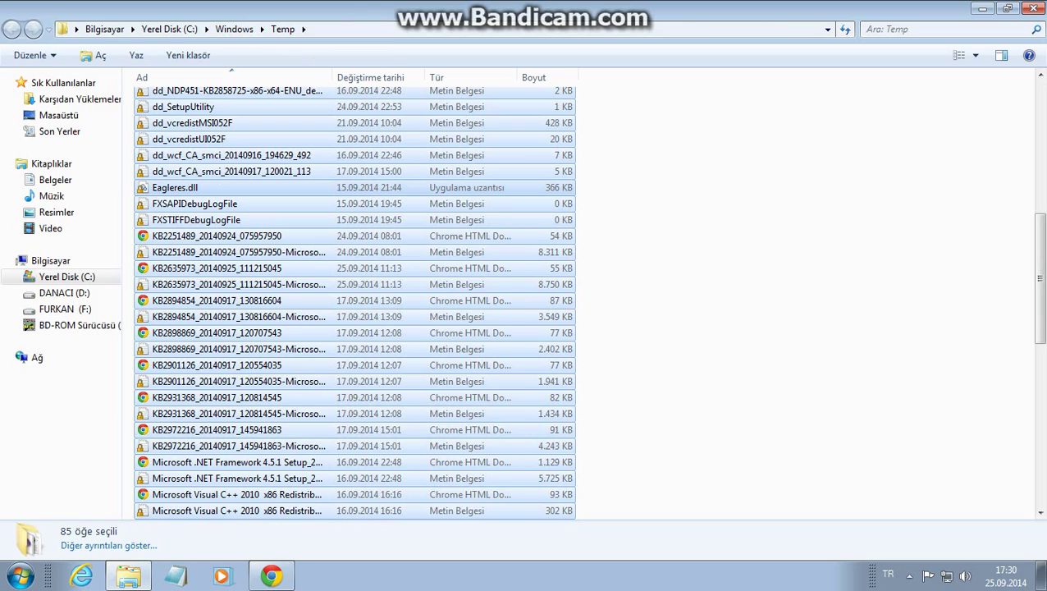
key(Delete)
key(Return)
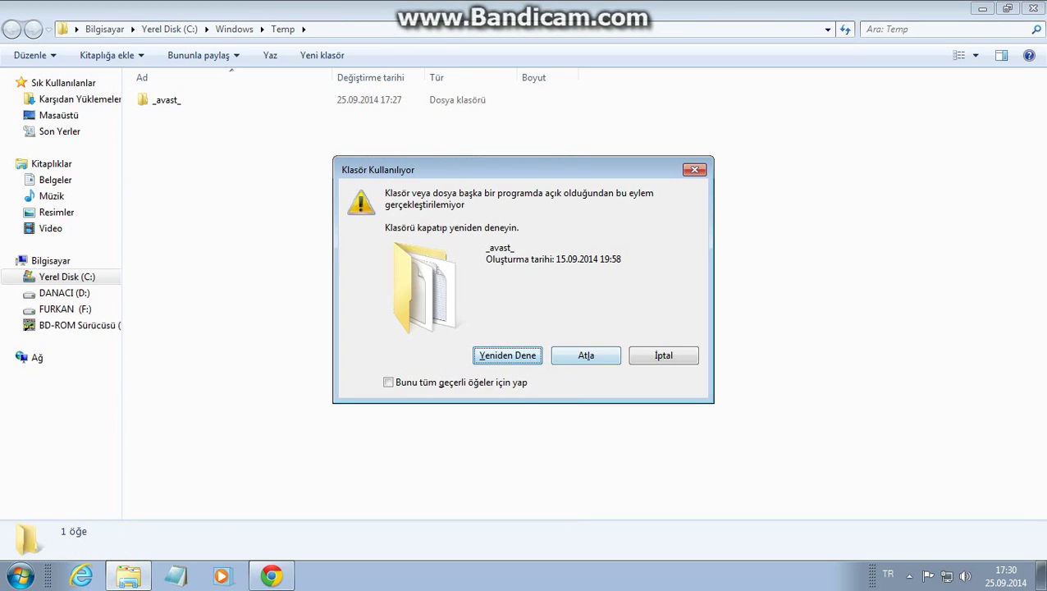
click(579, 355)
Step: Close the Windows Temp folder window and refresh the desktop
click(290, 99)
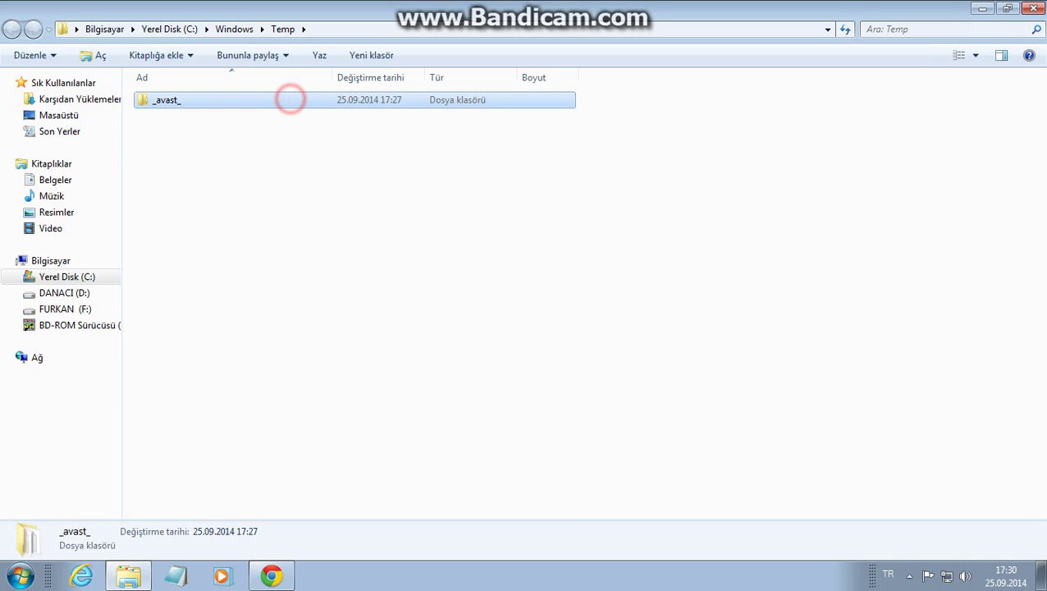
click(1033, 8)
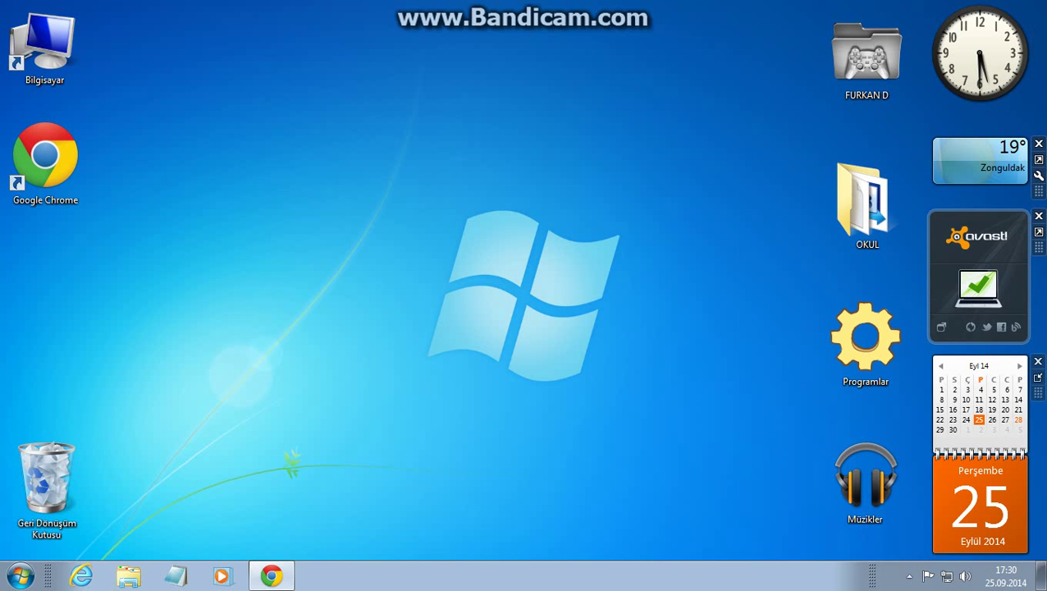
right_click(484, 2)
click(519, 68)
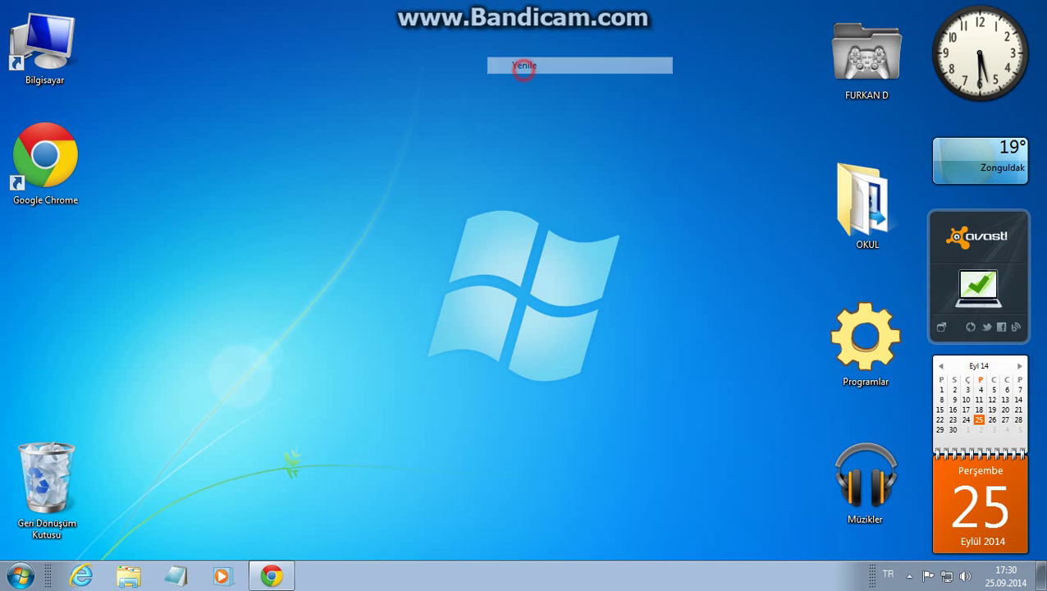
Step: Empty the Recycle Bin, confirming the permanent deletion of its contents
right_click(72, 493)
click(205, 418)
click(594, 299)
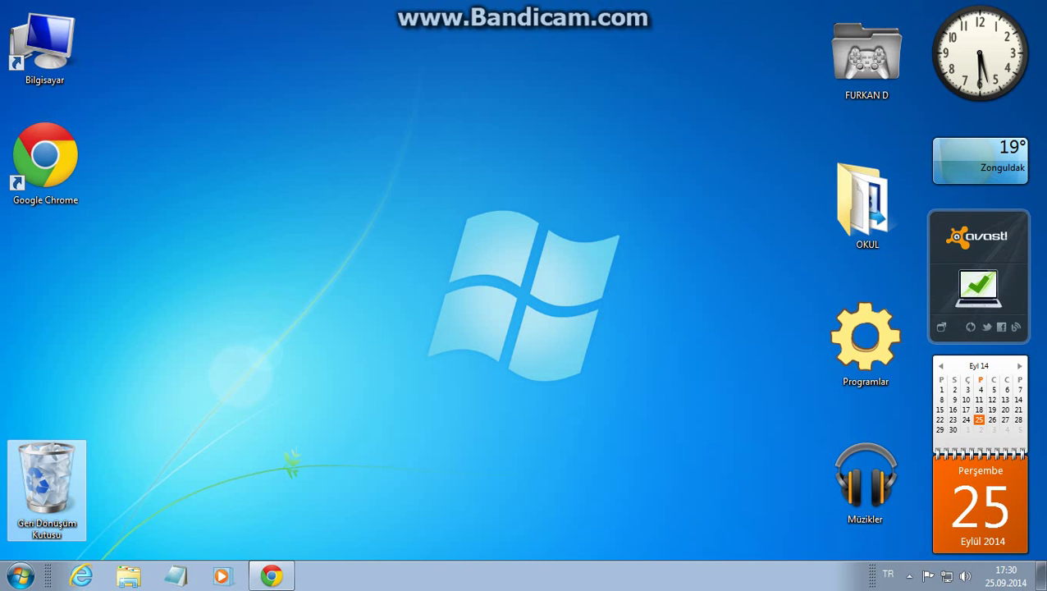
right_click(573, 302)
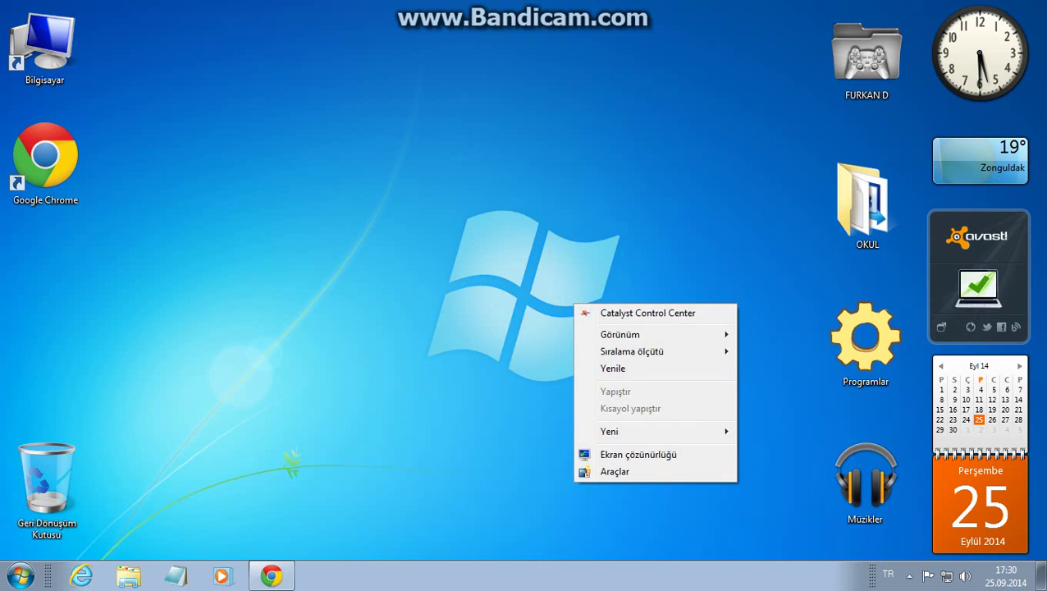
click(408, 181)
right_click(330, 148)
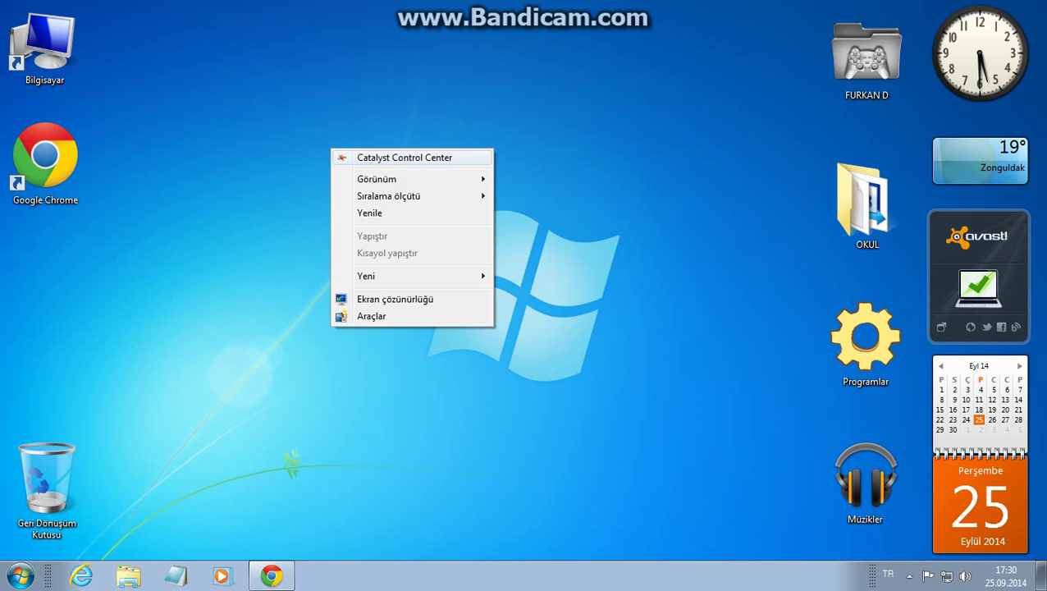
click(271, 81)
click(62, 42)
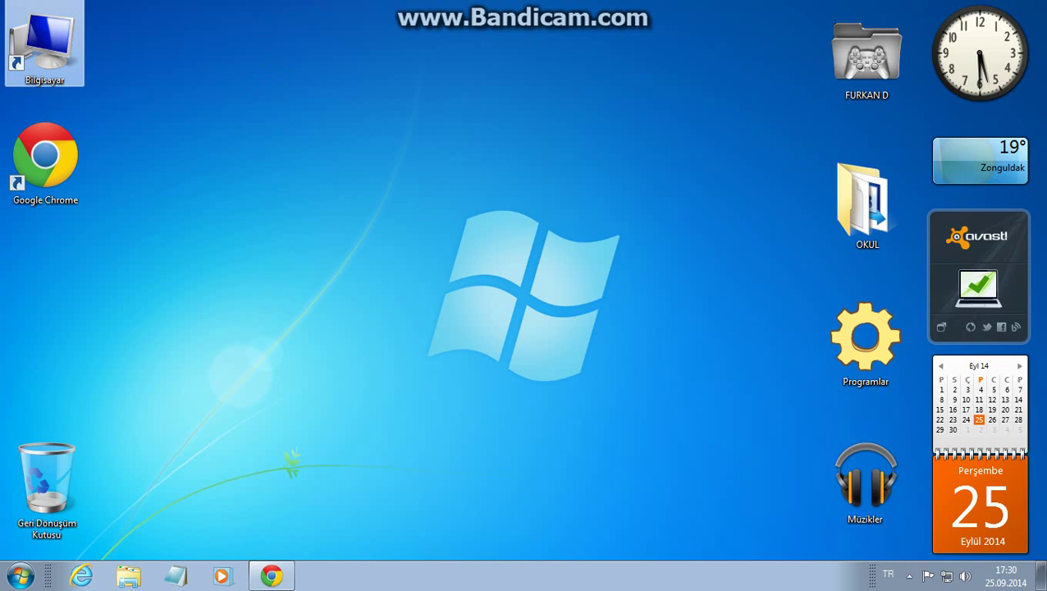
right_click(526, 170)
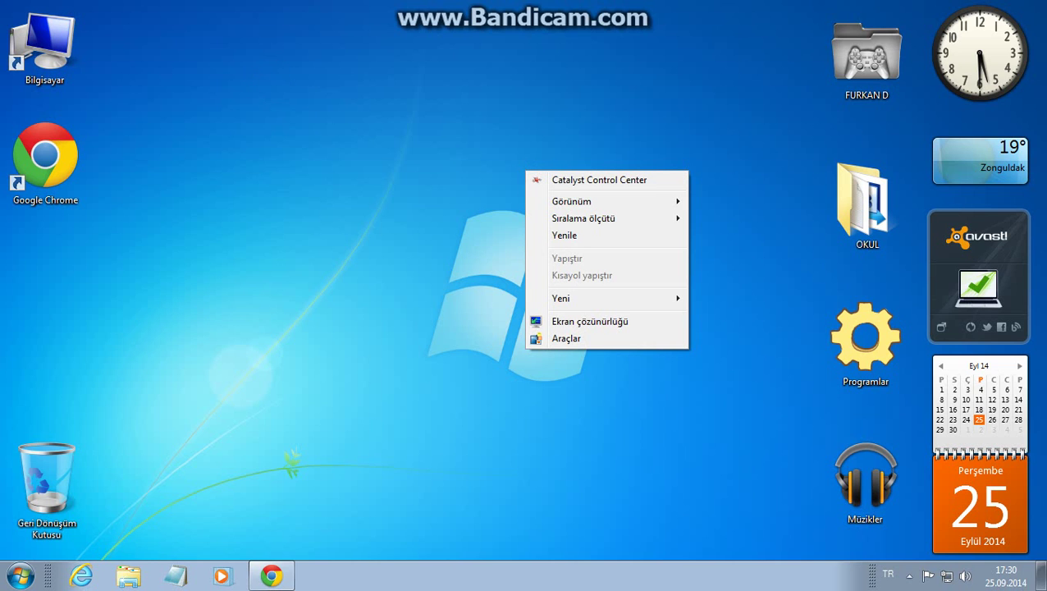
drag(768, 437, 384, 124)
right_click(500, 129)
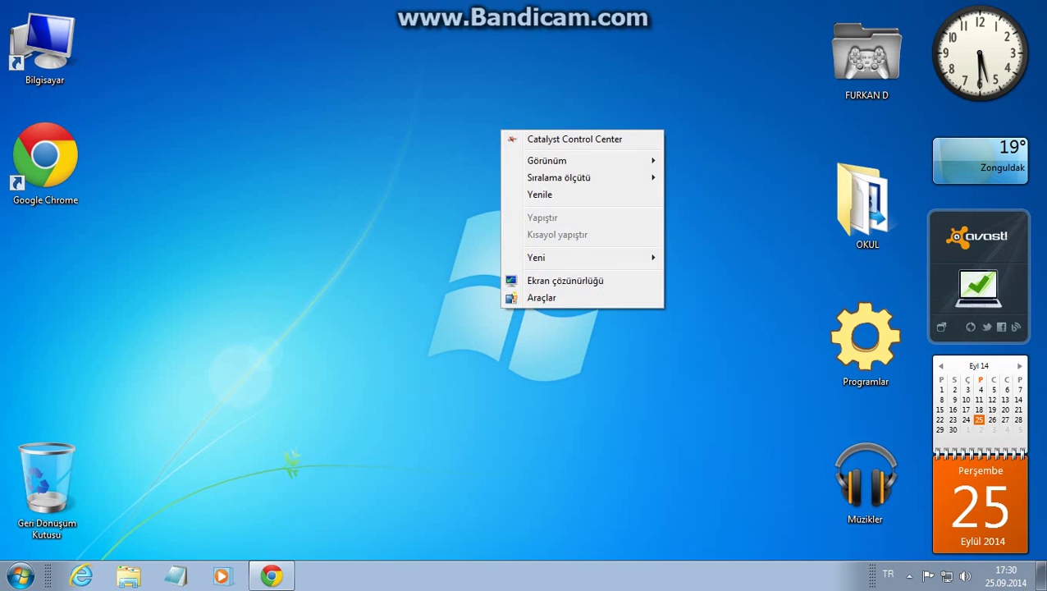
click(387, 119)
key(ctrl+a)
Step: Refresh the desktop with the Yenile command
right_click(568, 168)
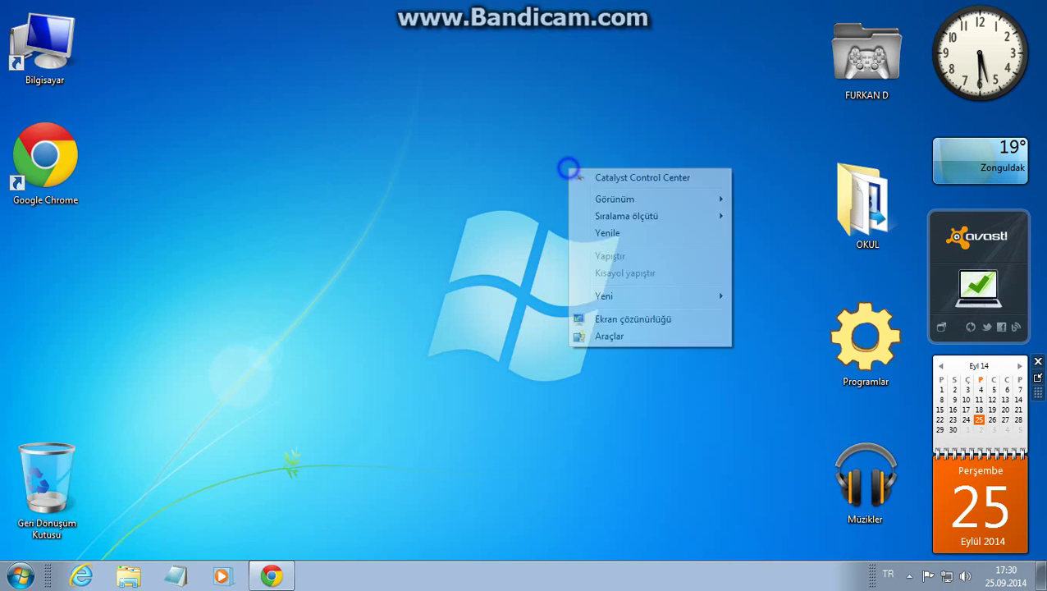
click(617, 233)
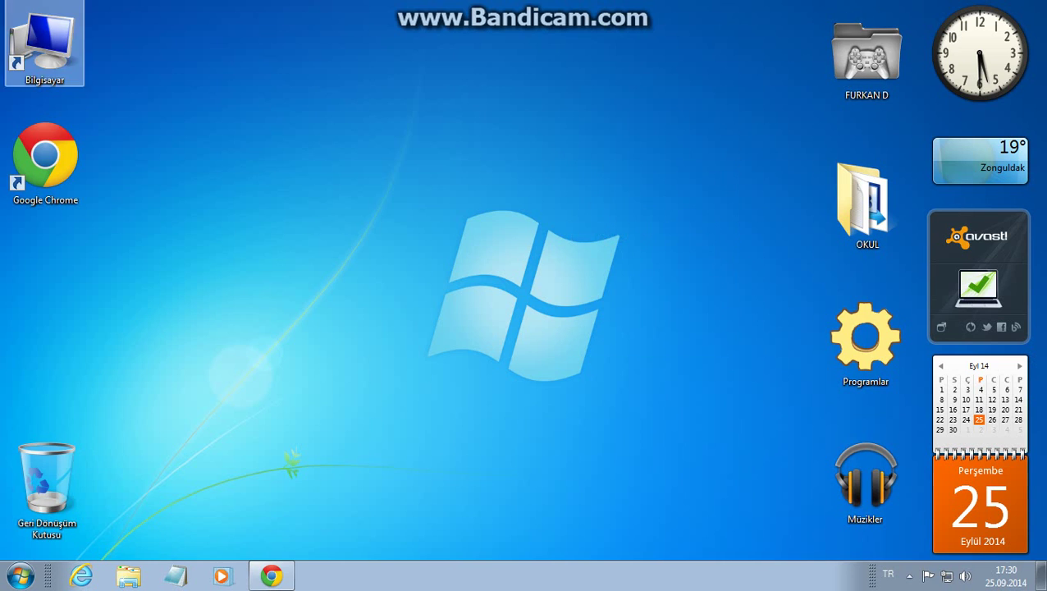
key(ctrl+a)
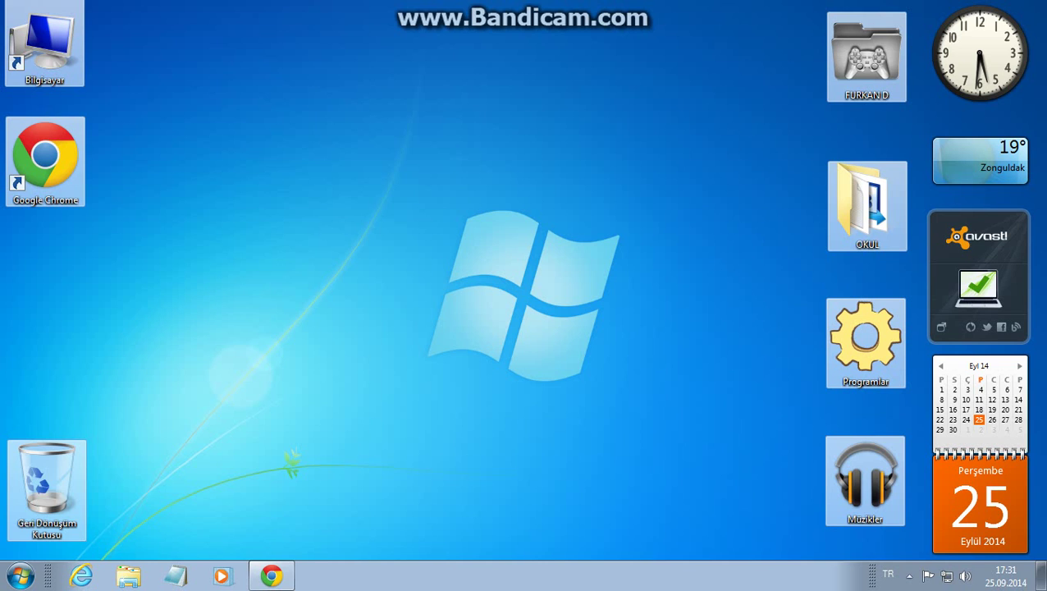
right_click(495, 191)
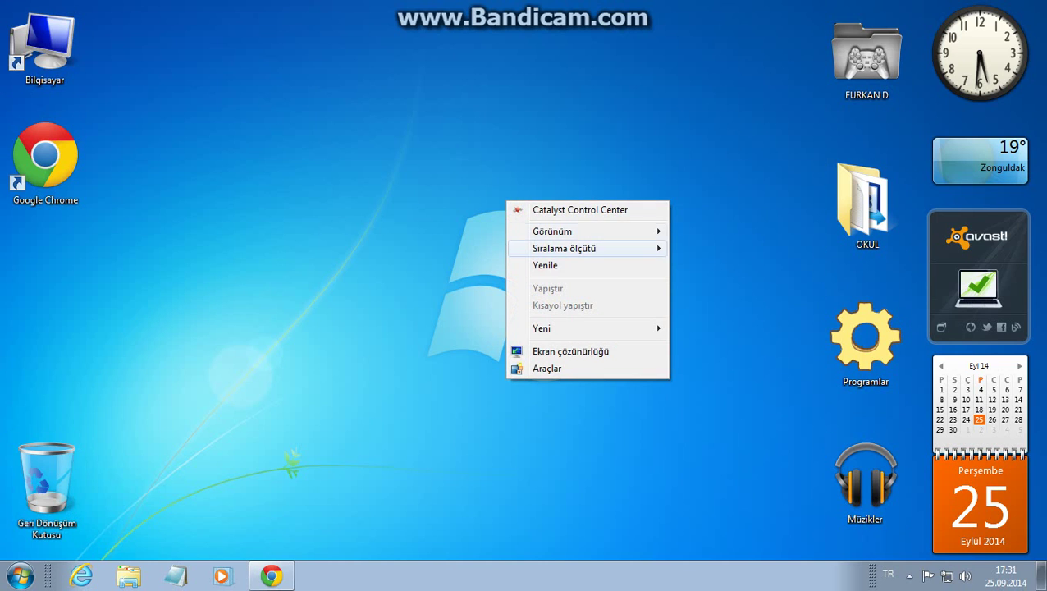
click(534, 265)
Step: Open Catalyst Control Center, centre its window and display the AMD OverDrive page under Performans
right_click(509, 127)
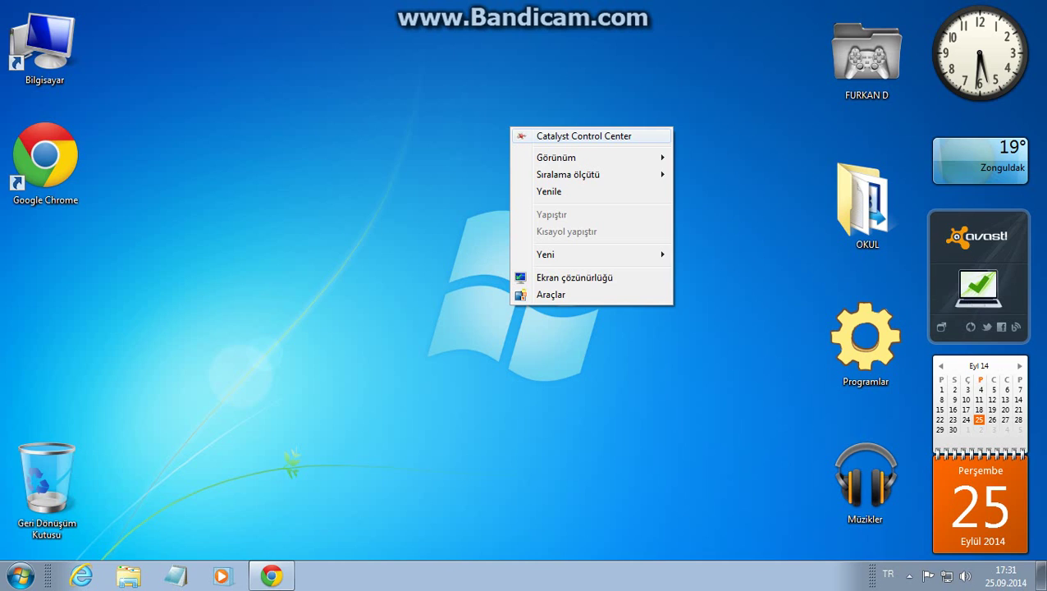
right_click(455, 101)
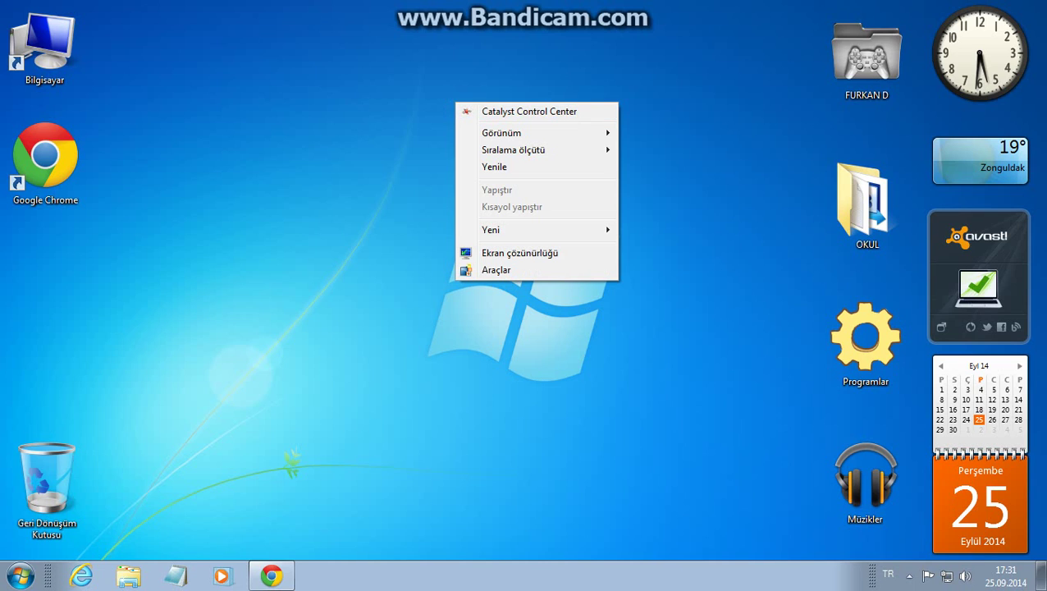
click(557, 113)
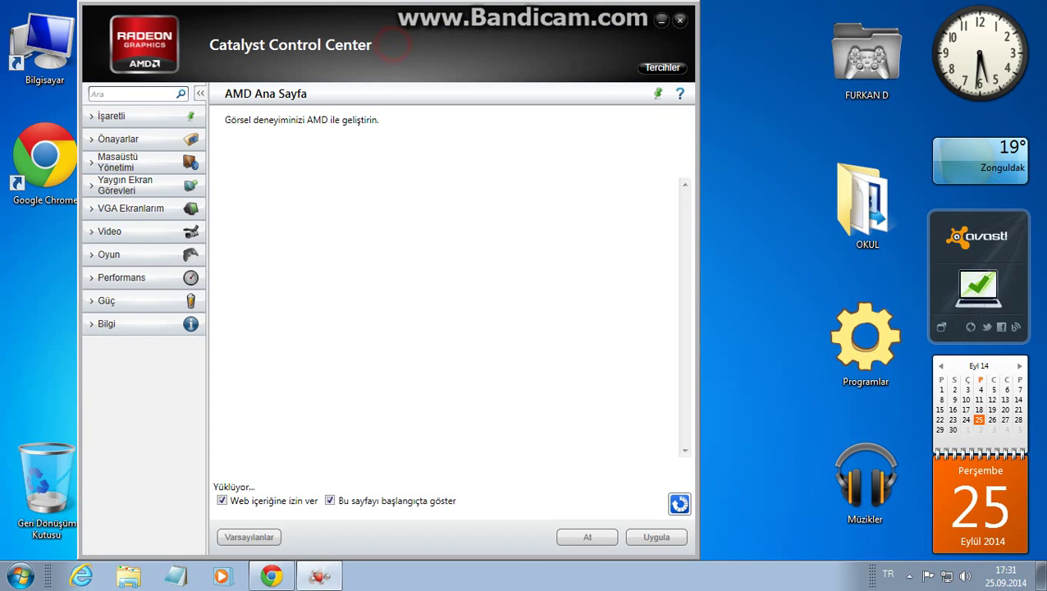
drag(435, 29, 609, 37)
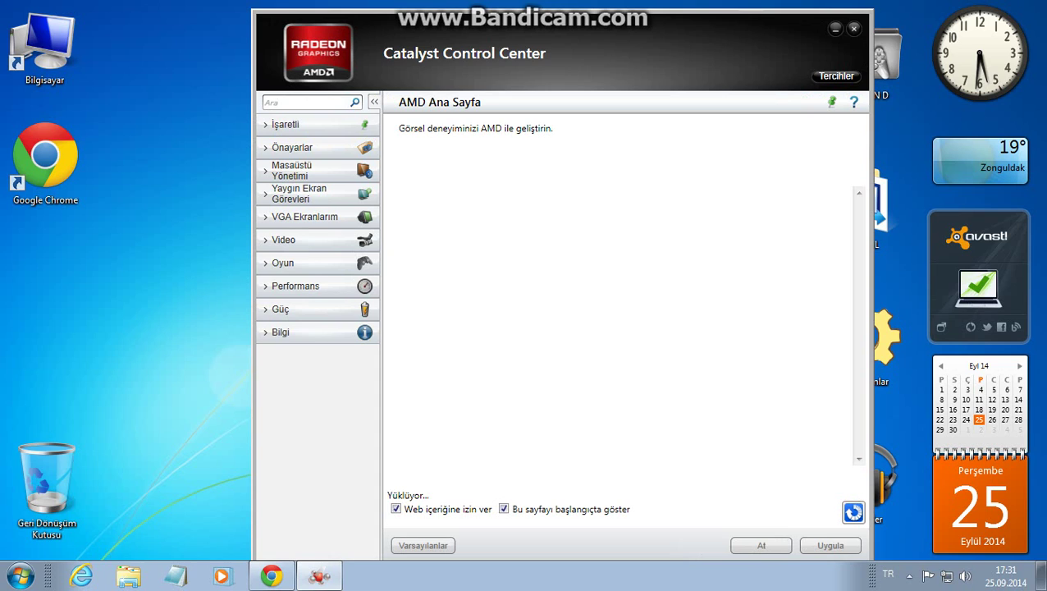
click(263, 285)
click(309, 306)
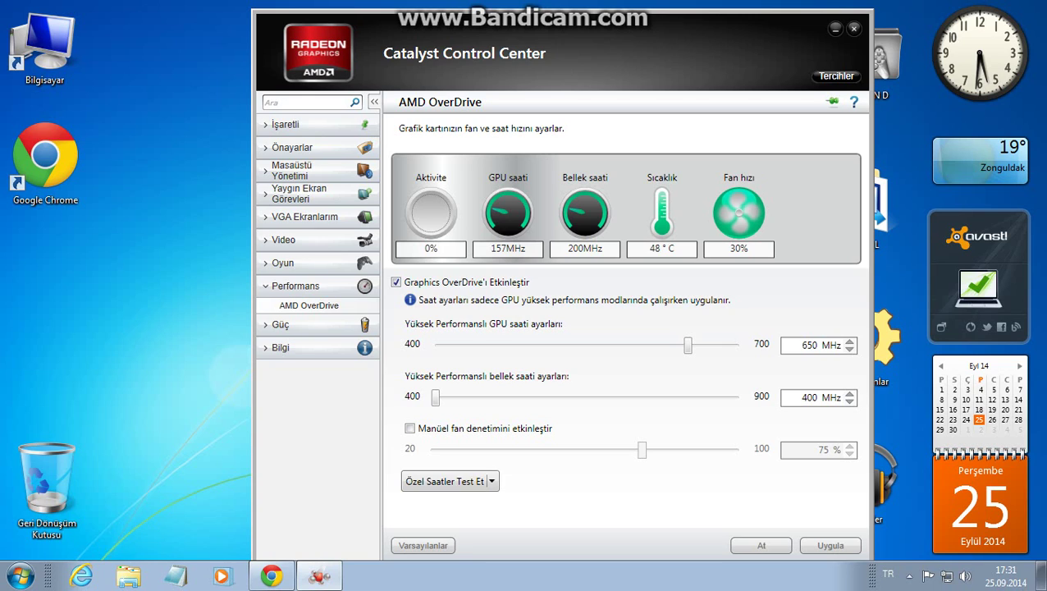
Step: Display the PowerPlay settings under Güç in Catalyst Control Center
click(267, 323)
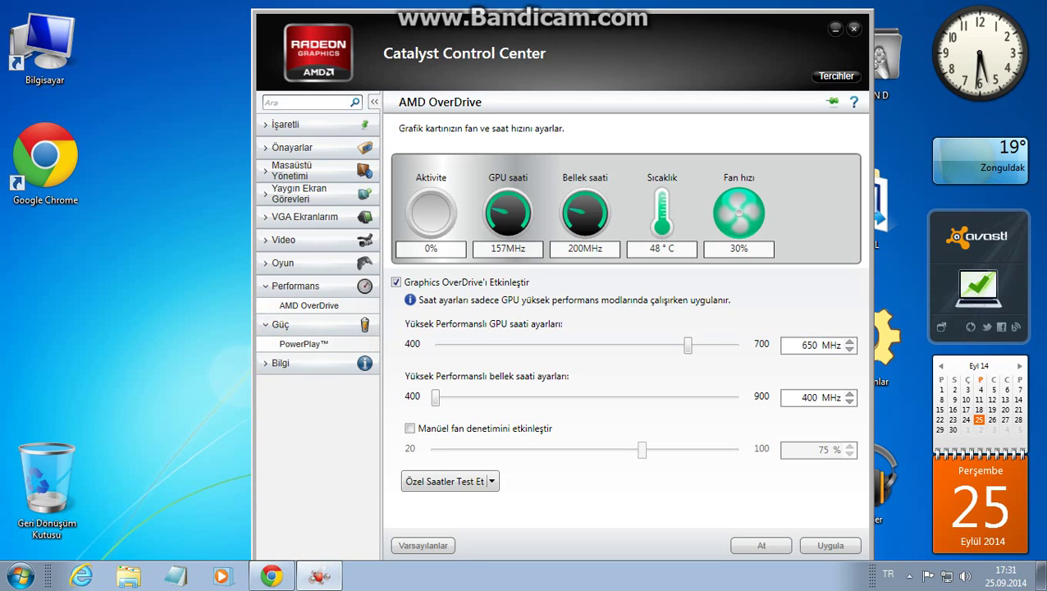
click(325, 344)
click(304, 344)
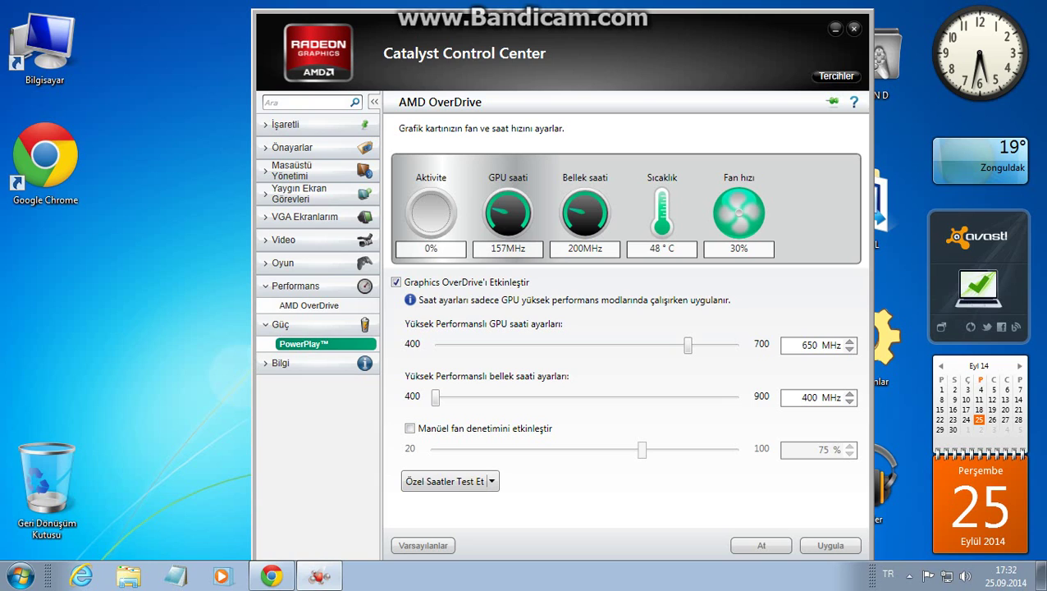
click(312, 341)
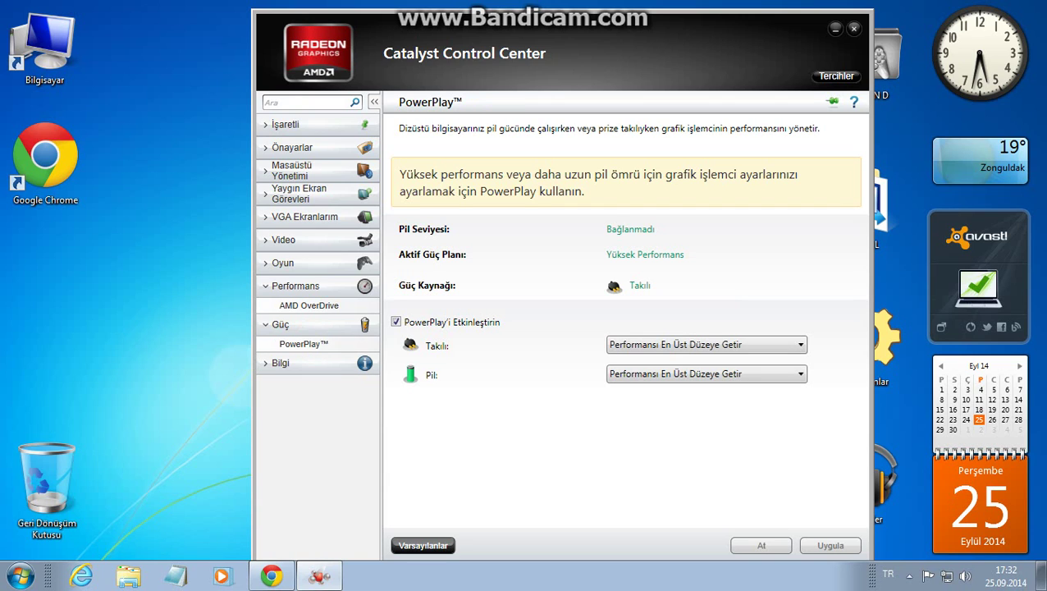
Step: Choose Performansı En Üst Düzeye Getir for both the Takılı and Pil modes in PowerPlay
click(714, 373)
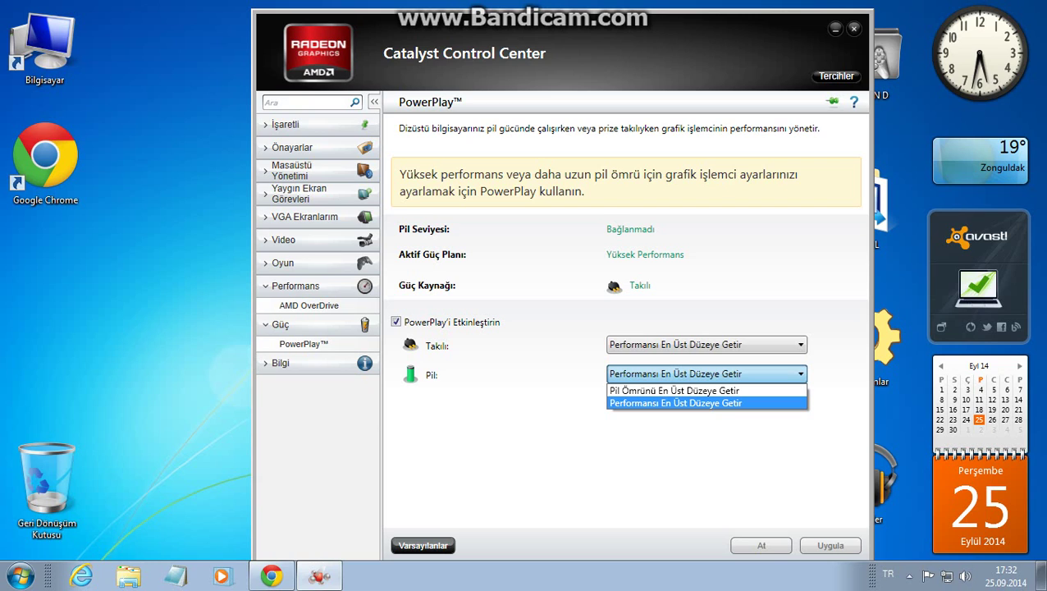
click(670, 344)
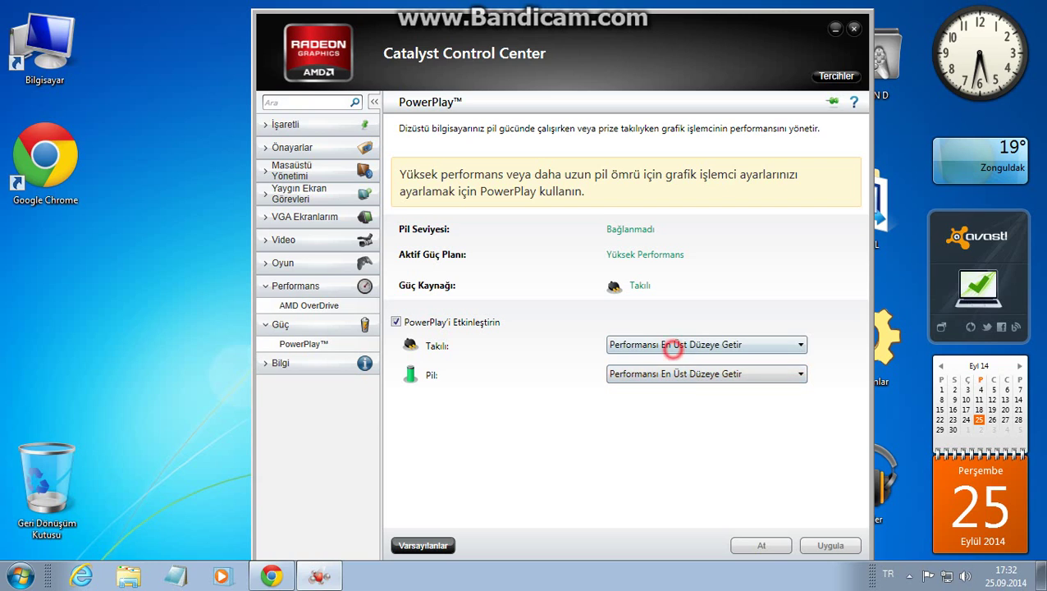
click(670, 344)
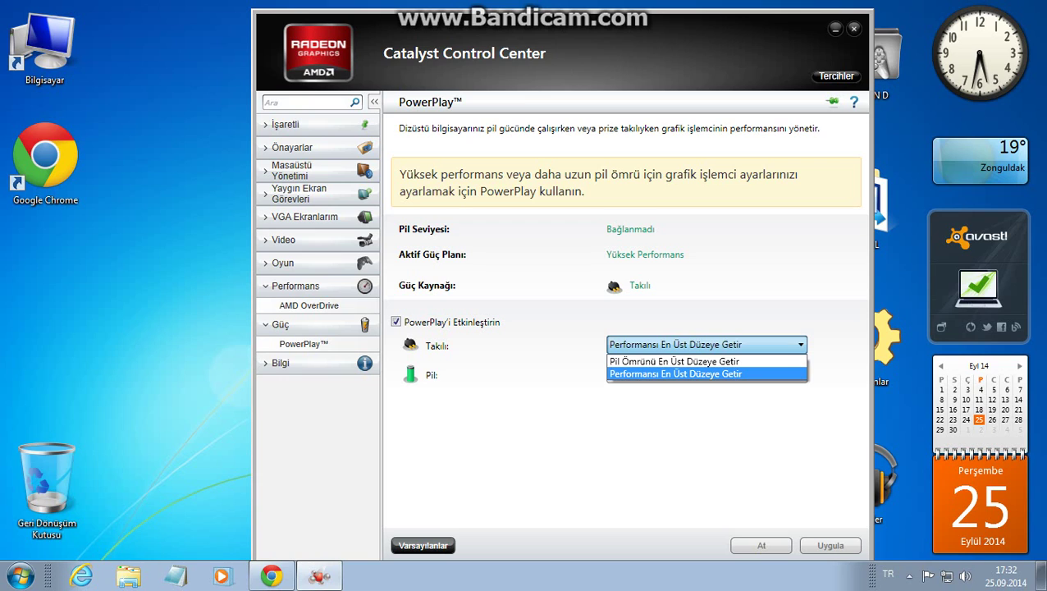
click(643, 374)
click(643, 374)
click(639, 402)
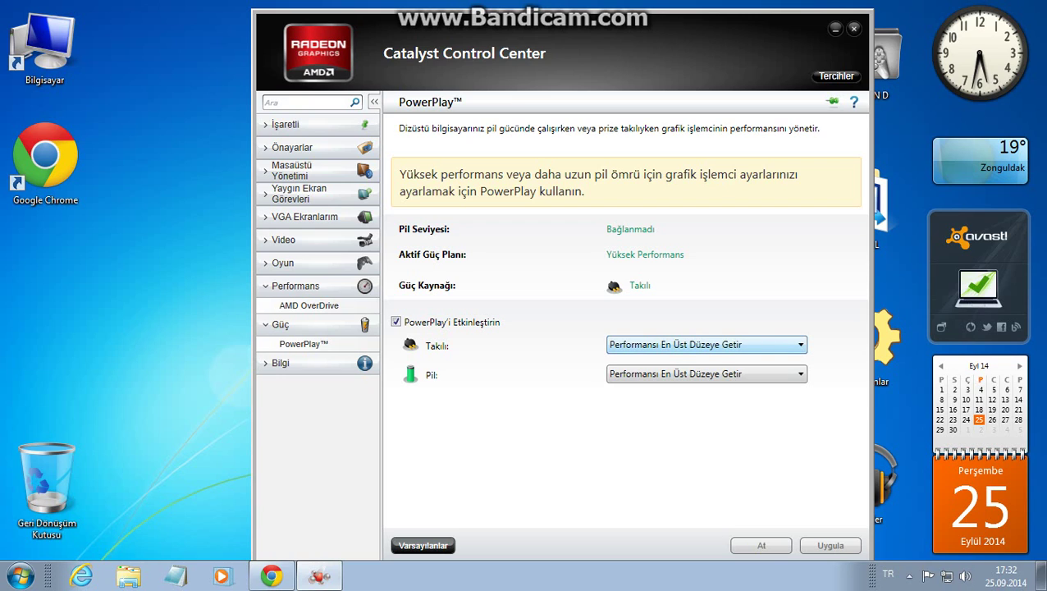
click(837, 545)
Step: Restore the PowerPlay defaults and set the Pil mode back to Performansı En Üst Düzeye Getir
click(422, 540)
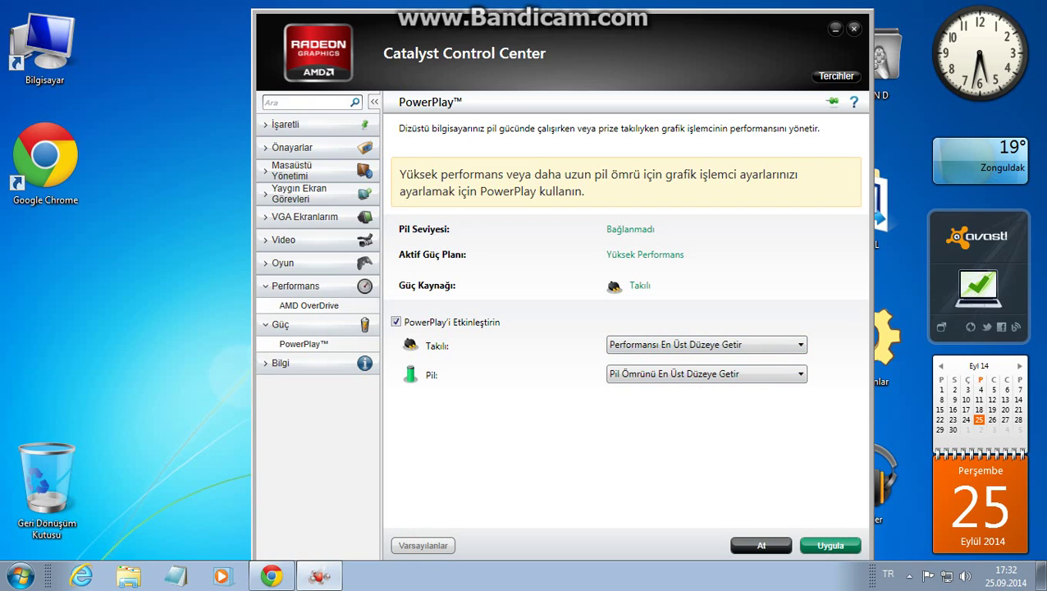
click(694, 376)
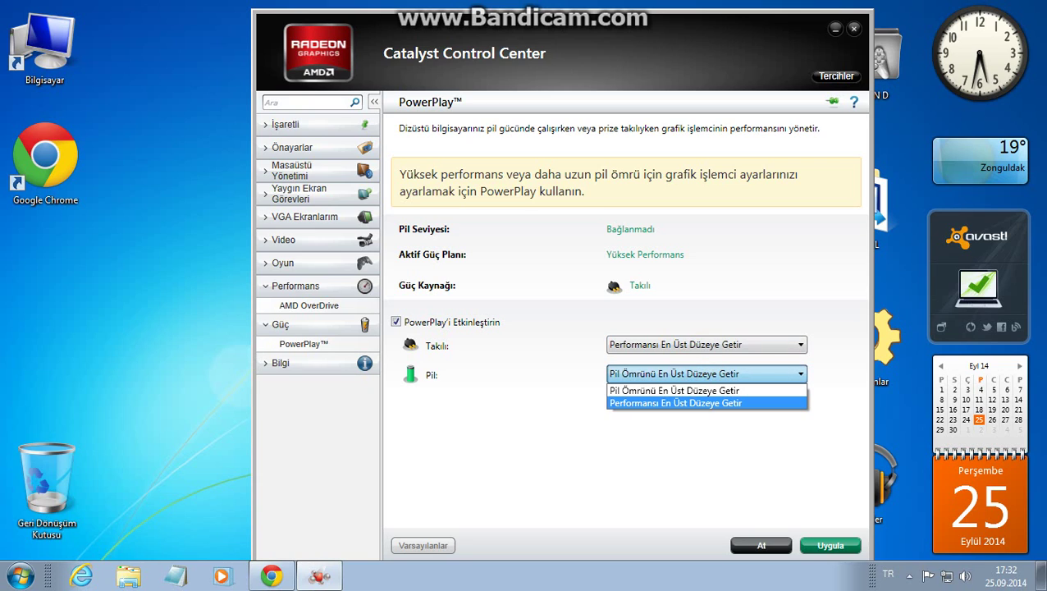
click(642, 402)
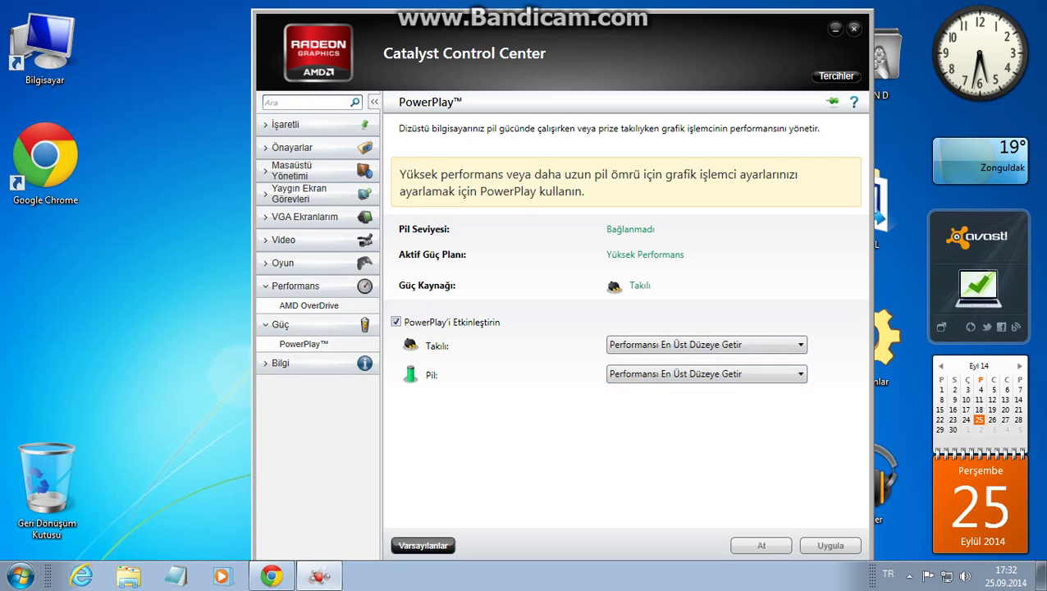
click(829, 544)
Step: Close Catalyst Control Center and refresh the desktop
click(853, 29)
right_click(701, 171)
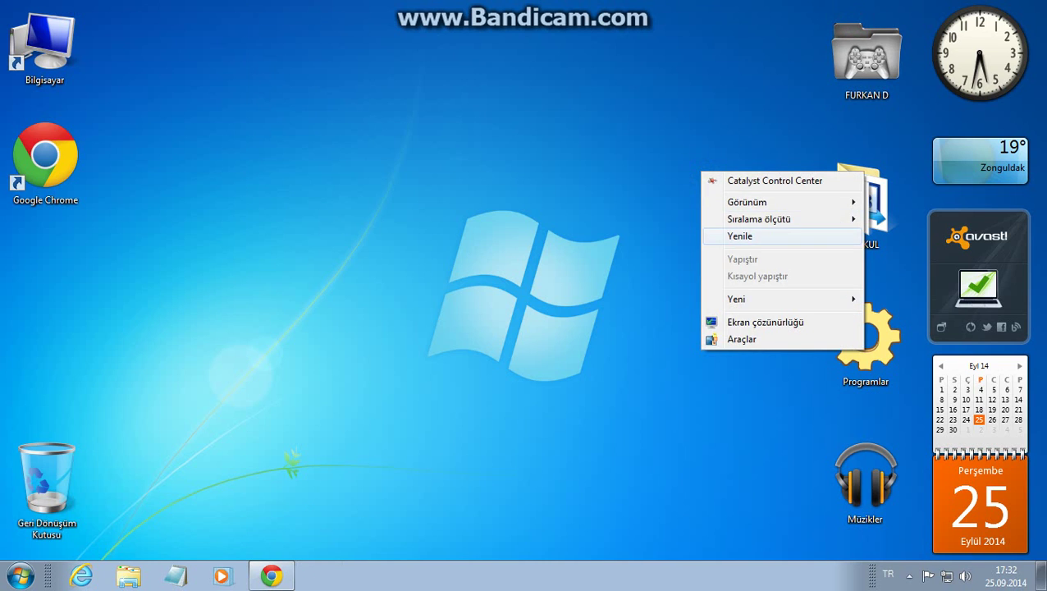
click(743, 236)
Step: Switch to Google Chrome and select the address fullprogramlar67.blogspot.com.tr
click(271, 576)
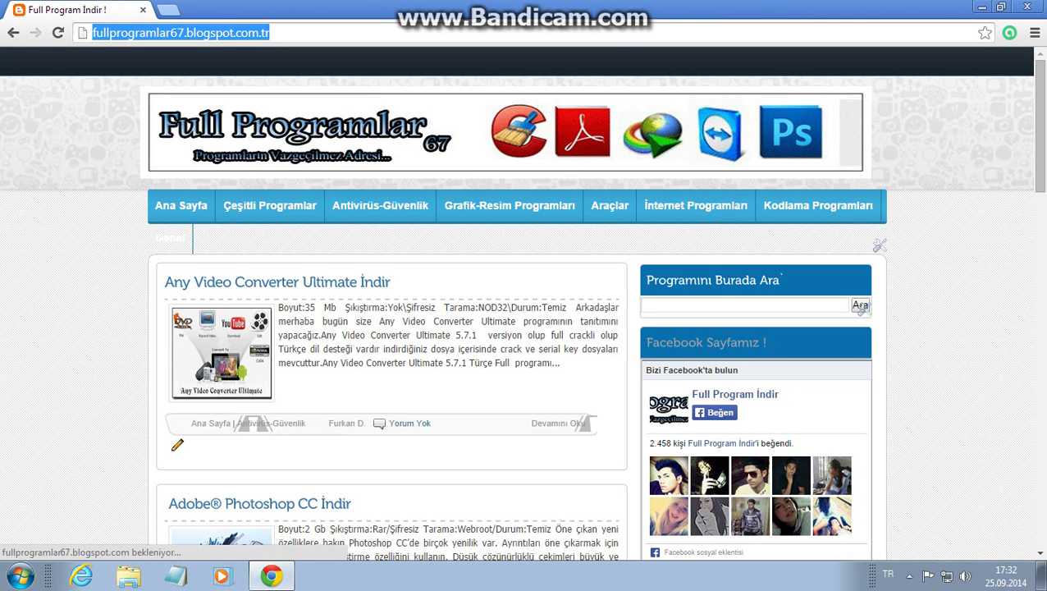
drag(295, 30, 92, 32)
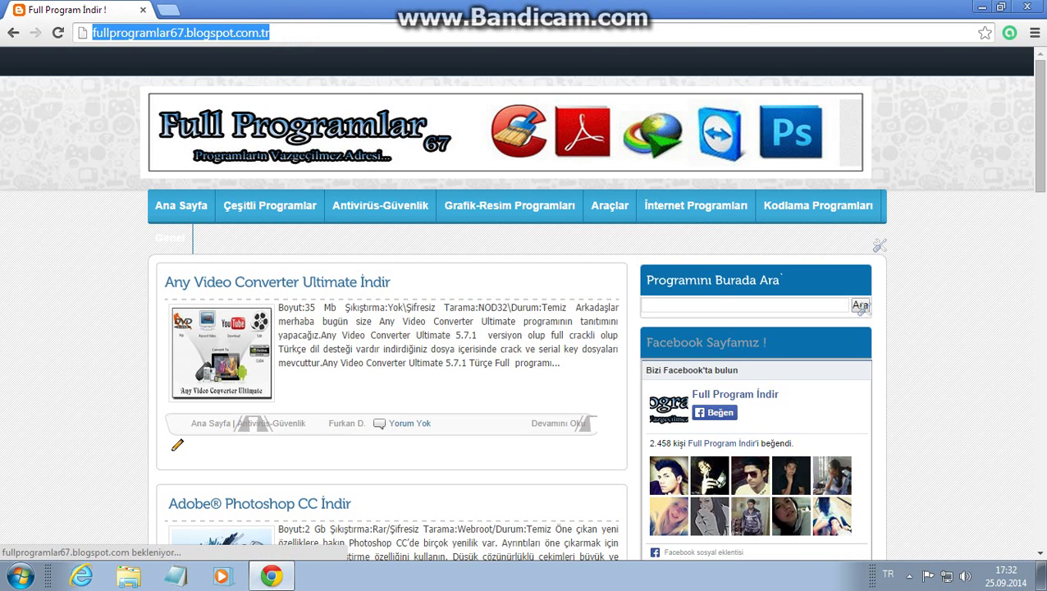